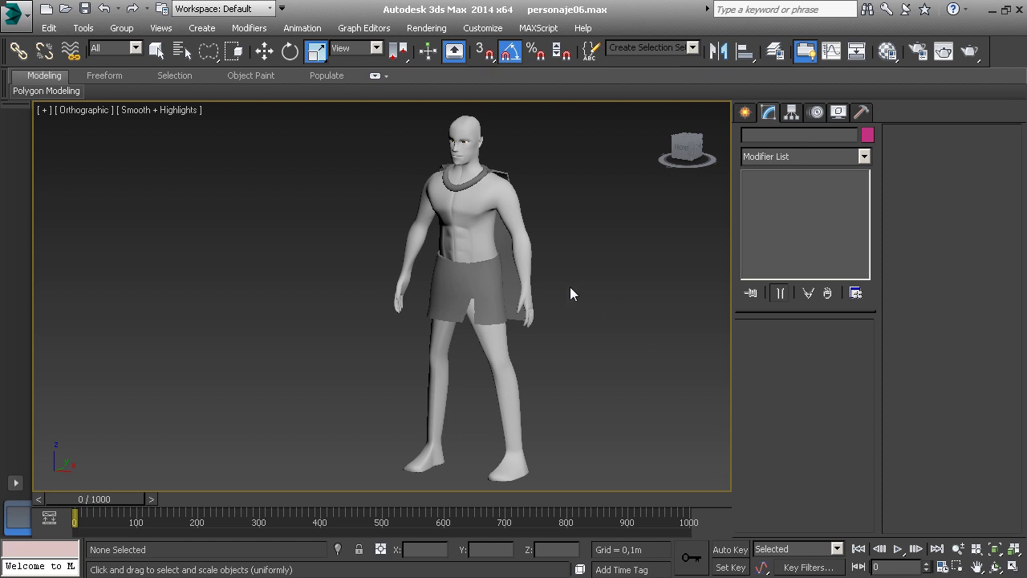
- Draw a small test plane beside the character's feet
{"action": "scroll", "coordinate": [477, 224], "scroll_direction": "up", "scroll_amount": 5}
{"action": "scroll", "coordinate": [476, 217], "scroll_direction": "down", "scroll_amount": 3}
{"action": "mouse_move", "coordinate": [534, 338]}
{"action": "middle_mouse_down", "text": "alt"}
{"action": "mouse_move", "coordinate": [437, 215]}
{"action": "mouse_move", "coordinate": [453, 247]}
{"action": "mouse_move", "coordinate": [362, 172]}
{"action": "middle_mouse_up", "text": "alt"}
{"action": "scroll", "coordinate": [360, 184], "scroll_direction": "down", "scroll_amount": 3}
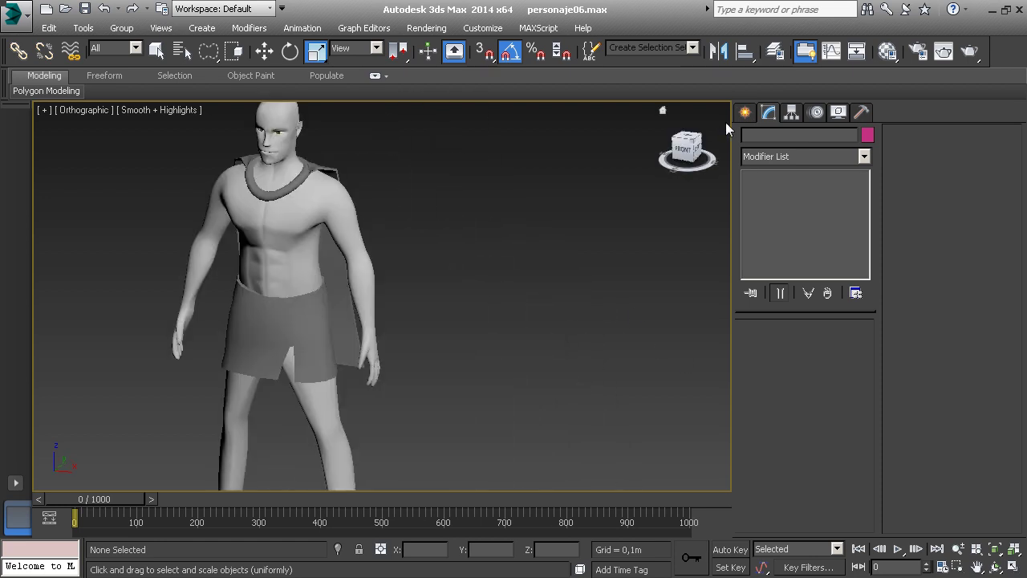
{"action": "left_click", "coordinate": [746, 111]}
{"action": "left_click", "coordinate": [835, 282]}
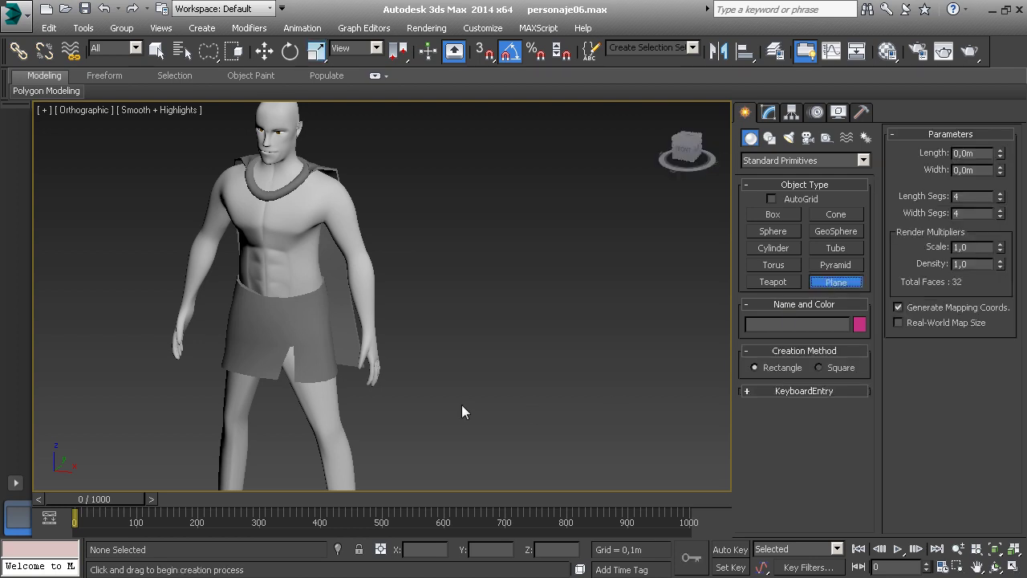
{"action": "left_click_drag", "start_coordinate": [461, 404], "coordinate": [548, 392]}
- Apply Hair and Fur (WSM) to Plane002 and look over its grass-like strands
{"action": "scroll", "coordinate": [545, 410], "scroll_direction": "up", "scroll_amount": 3}
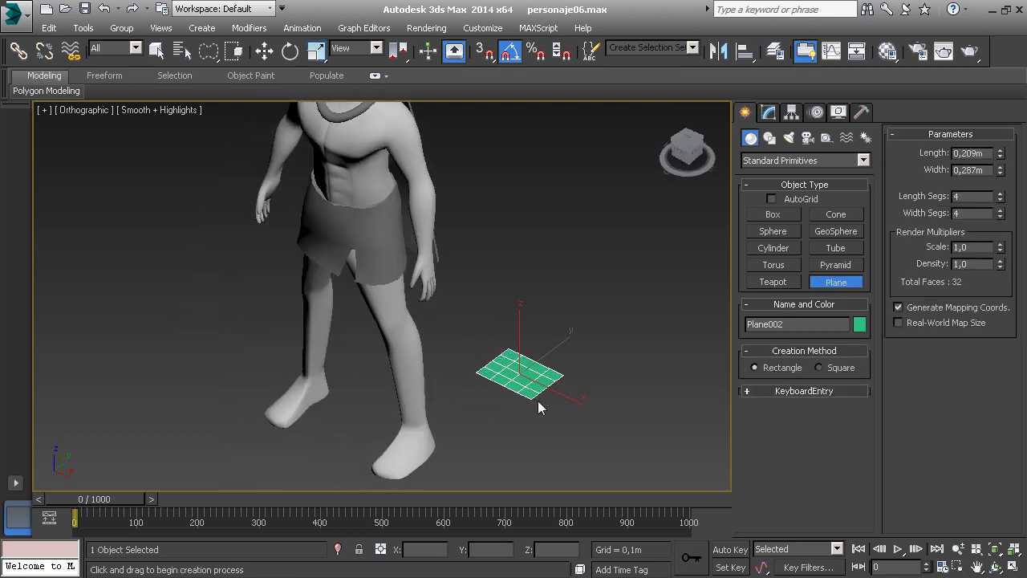
{"action": "scroll", "coordinate": [538, 400], "scroll_direction": "up", "scroll_amount": 2}
{"action": "left_click", "coordinate": [771, 114]}
{"action": "left_click", "coordinate": [863, 157]}
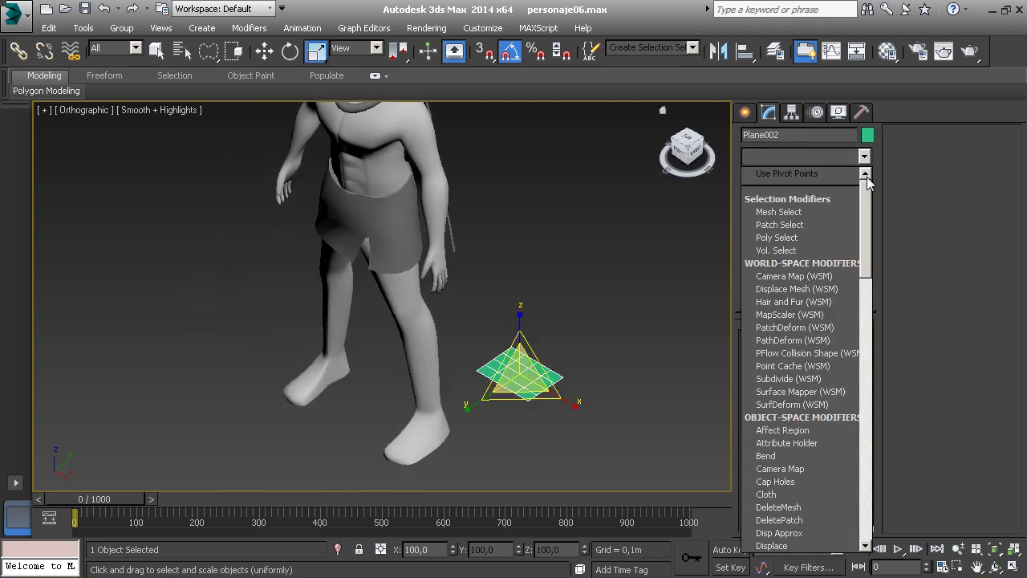
{"action": "left_click_drag", "start_coordinate": [866, 184], "coordinate": [866, 209]}
{"action": "left_click", "coordinate": [794, 224]}
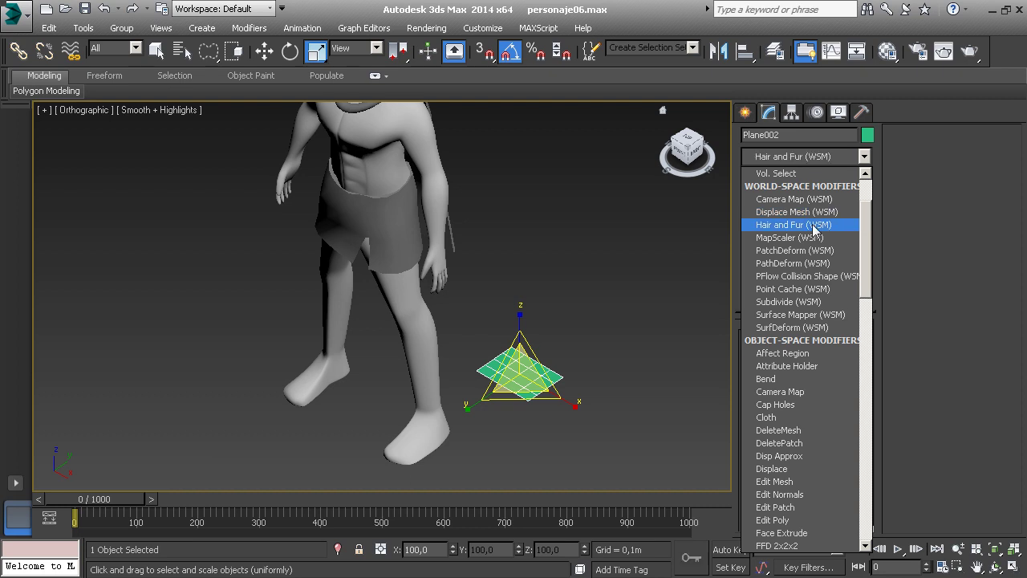
{"action": "middle_click_drag", "start_coordinate": [536, 373], "coordinate": [523, 344], "text": "alt"}
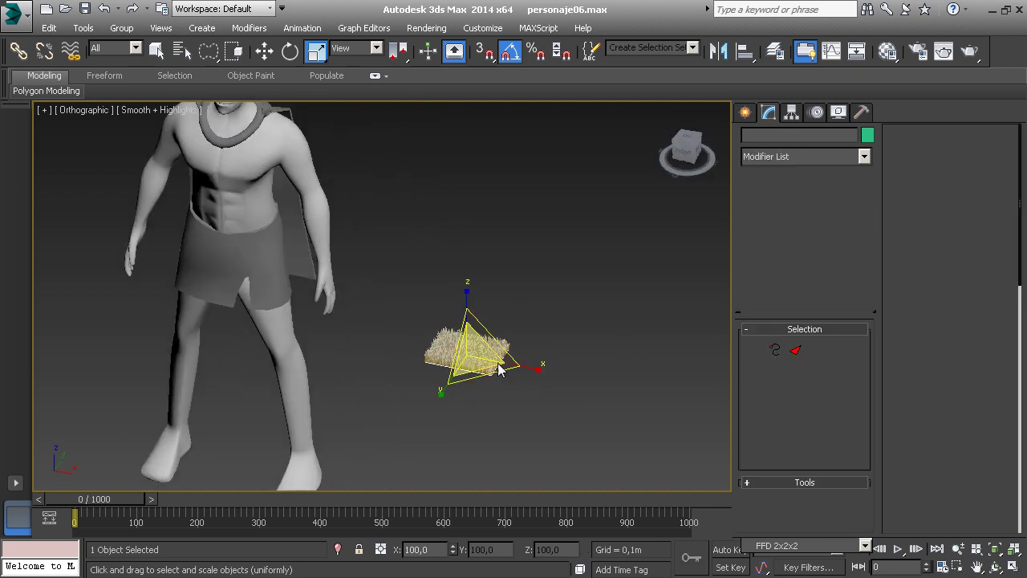
{"action": "scroll", "coordinate": [490, 331], "scroll_direction": "up", "scroll_amount": 2}
{"action": "scroll", "coordinate": [491, 330], "scroll_direction": "up", "scroll_amount": 2}
{"action": "scroll", "coordinate": [487, 332], "scroll_direction": "up", "scroll_amount": 2}
{"action": "scroll", "coordinate": [487, 334], "scroll_direction": "up", "scroll_amount": 2}
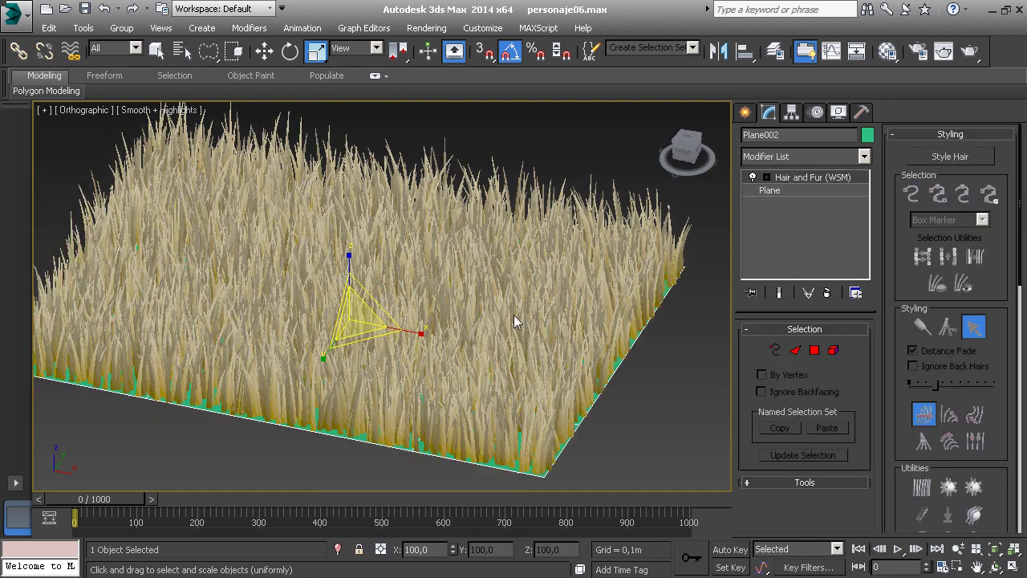
{"action": "scroll", "coordinate": [498, 336], "scroll_direction": "up", "scroll_amount": 3}
{"action": "scroll", "coordinate": [498, 336], "scroll_direction": "down", "scroll_amount": 5}
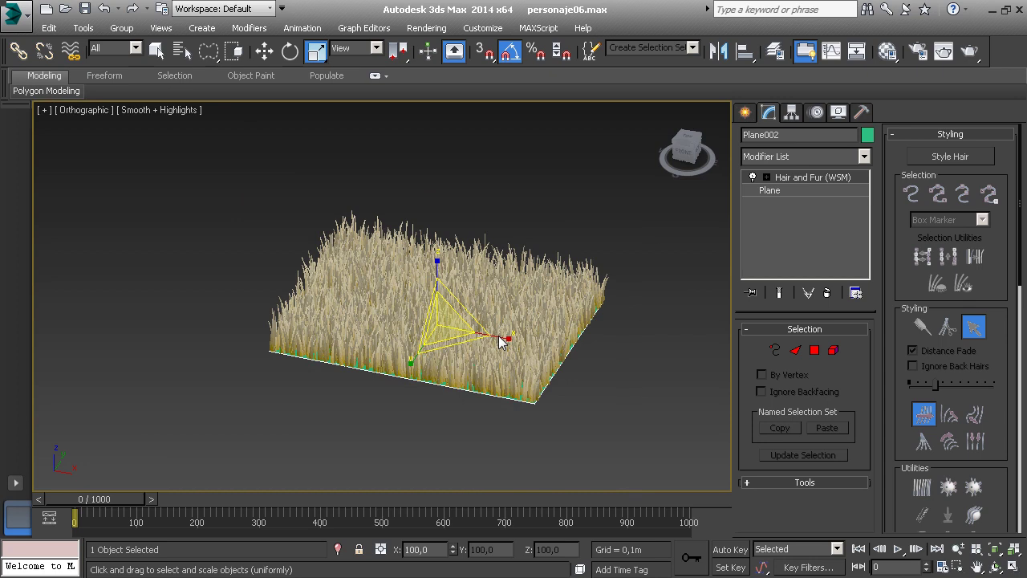
- Undo twice to remove the test grass plane
{"action": "key", "text": "ctrl+z"}
{"action": "key", "text": "ctrl+z"}
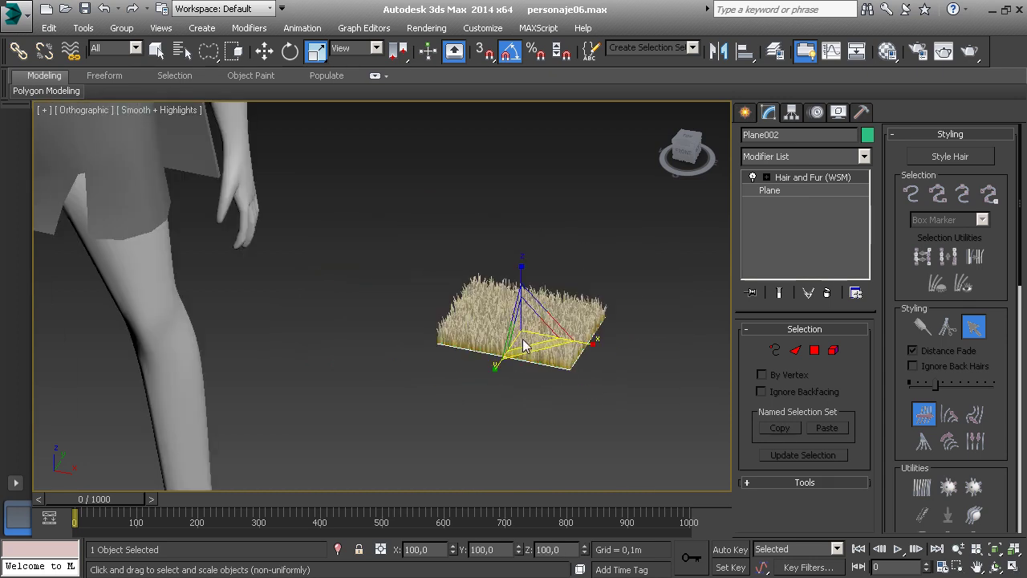
{"action": "key", "text": "ctrl+z"}
{"action": "mouse_move", "coordinate": [522, 346]}
{"action": "middle_mouse_down", "text": "alt"}
{"action": "mouse_move", "coordinate": [401, 322]}
{"action": "mouse_move", "coordinate": [461, 328]}
{"action": "mouse_move", "coordinate": [477, 385]}
{"action": "mouse_move", "coordinate": [397, 319]}
{"action": "mouse_move", "coordinate": [427, 340]}
{"action": "mouse_move", "coordinate": [413, 341]}
{"action": "middle_mouse_up", "text": "alt"}
{"action": "scroll", "coordinate": [427, 340], "scroll_direction": "up", "scroll_amount": 2}
- Select the character and save the scene incrementally as personaje07.max
{"action": "left_click", "coordinate": [416, 325]}
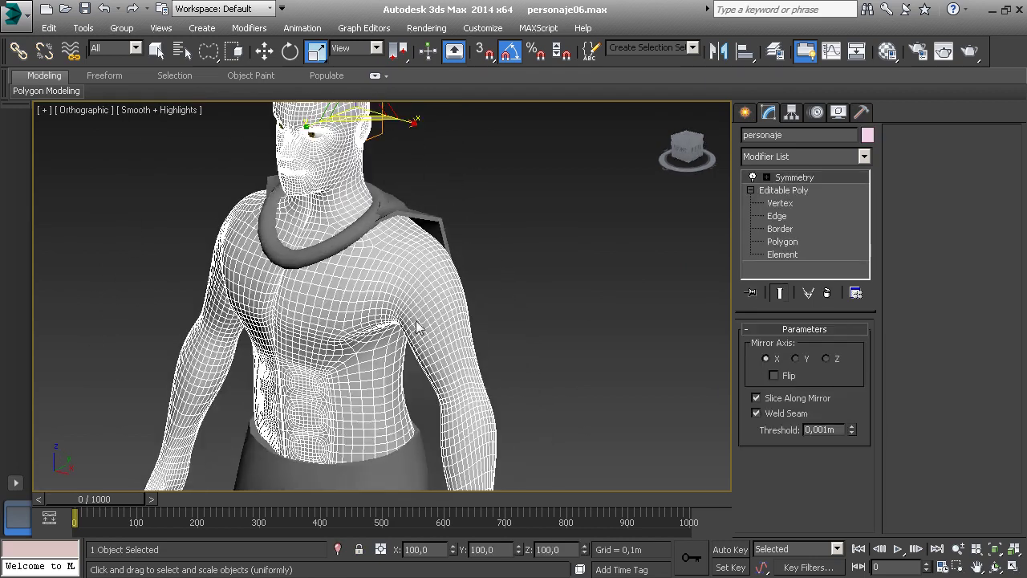
{"action": "left_click", "coordinate": [14, 12]}
{"action": "left_click", "coordinate": [37, 158]}
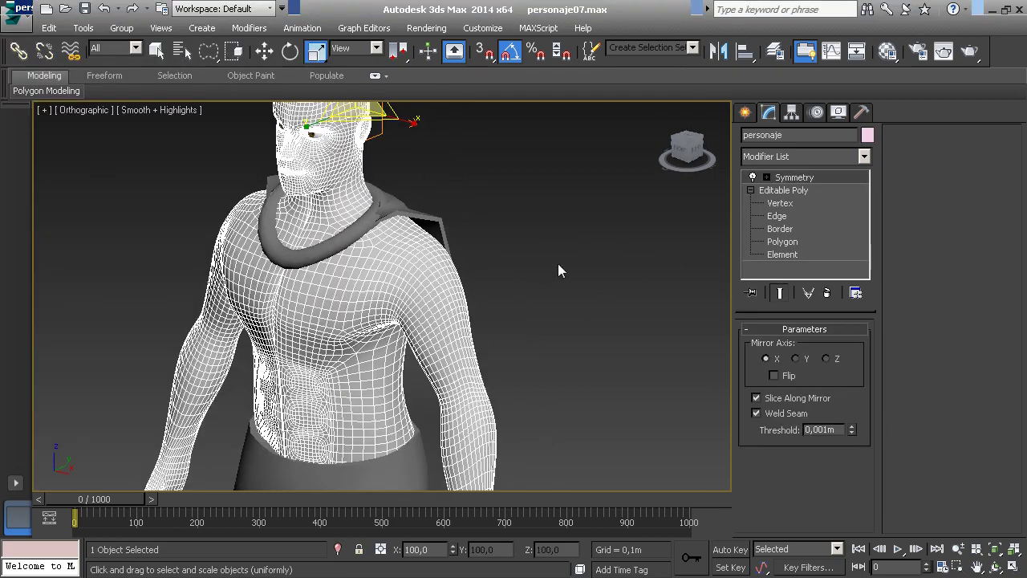
- Apply Hair and Fur (WSM) to the whole character model
{"action": "mouse_move", "coordinate": [559, 263]}
{"action": "middle_mouse_down", "text": "alt"}
{"action": "mouse_move", "coordinate": [462, 277]}
{"action": "mouse_move", "coordinate": [475, 271]}
{"action": "middle_mouse_up", "text": "alt"}
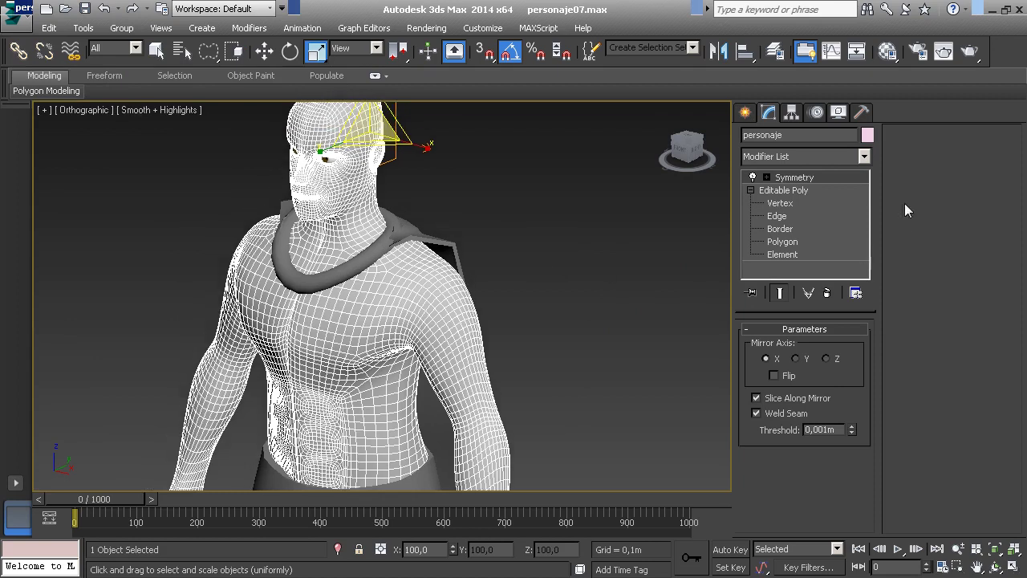
{"action": "left_click", "coordinate": [865, 157]}
{"action": "scroll", "coordinate": [867, 202], "scroll_direction": "down", "scroll_amount": 1}
{"action": "scroll", "coordinate": [867, 213], "scroll_direction": "down", "scroll_amount": 1}
{"action": "left_click", "coordinate": [834, 224]}
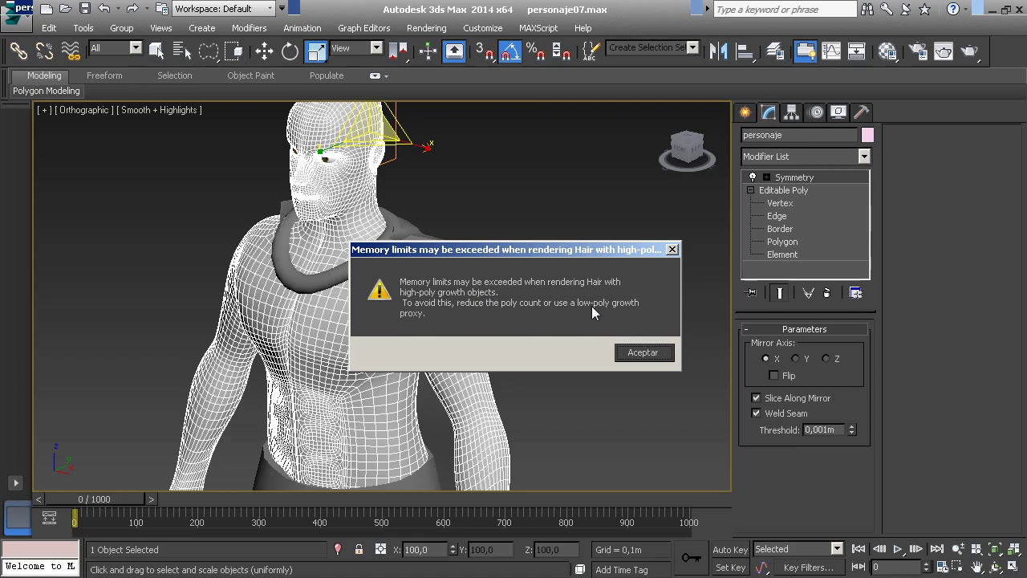
- Accept the memory warning and inspect the spiky hair from head down to the feet
{"action": "left_click", "coordinate": [633, 359]}
{"action": "left_click_drag", "start_coordinate": [633, 359], "coordinate": [514, 325]}
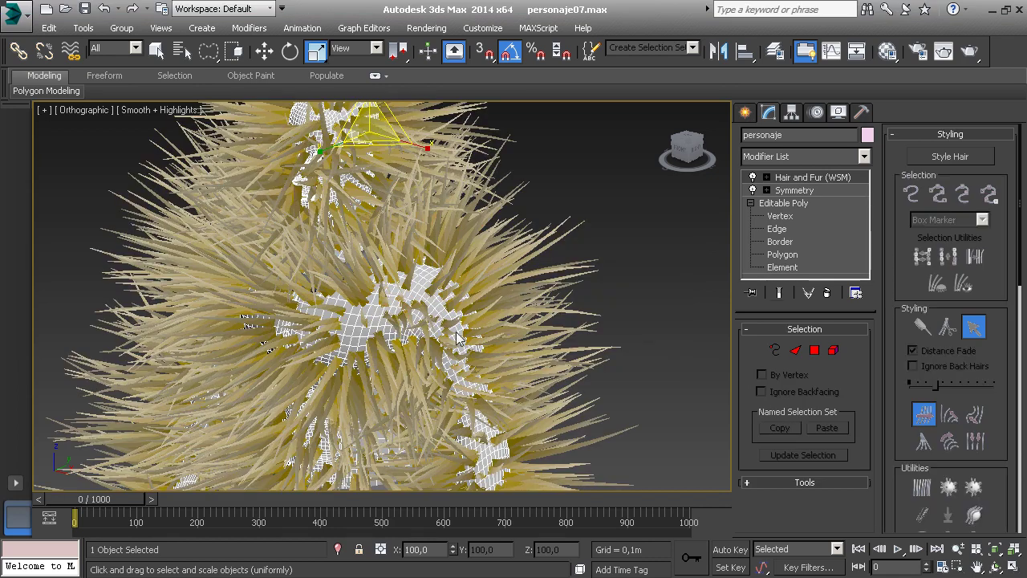
{"action": "scroll", "coordinate": [443, 328], "scroll_direction": "down", "scroll_amount": 2}
{"action": "scroll", "coordinate": [433, 313], "scroll_direction": "down", "scroll_amount": 3}
{"action": "middle_click_drag", "start_coordinate": [425, 297], "coordinate": [429, 263], "text": "alt"}
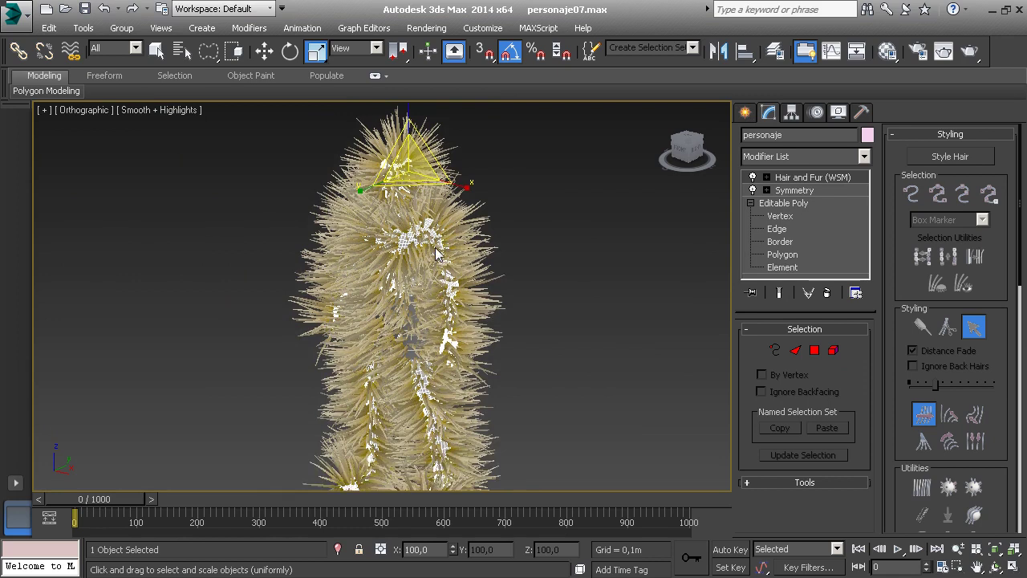
{"action": "scroll", "coordinate": [430, 259], "scroll_direction": "up", "scroll_amount": 1}
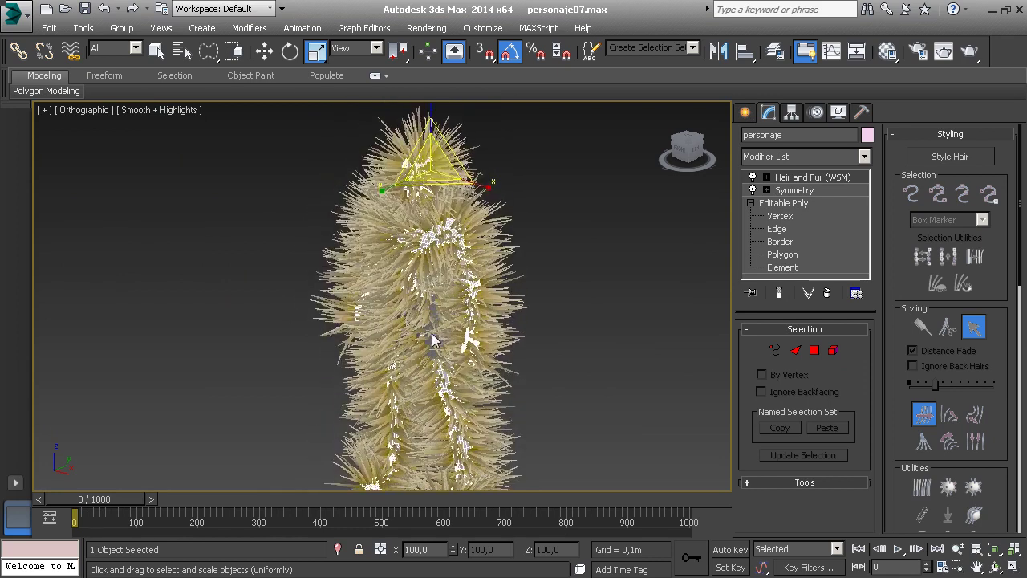
{"action": "scroll", "coordinate": [434, 249], "scroll_direction": "up", "scroll_amount": 1}
{"action": "scroll", "coordinate": [440, 233], "scroll_direction": "up", "scroll_amount": 2}
{"action": "scroll", "coordinate": [446, 215], "scroll_direction": "up", "scroll_amount": 2}
{"action": "scroll", "coordinate": [452, 221], "scroll_direction": "down", "scroll_amount": 2}
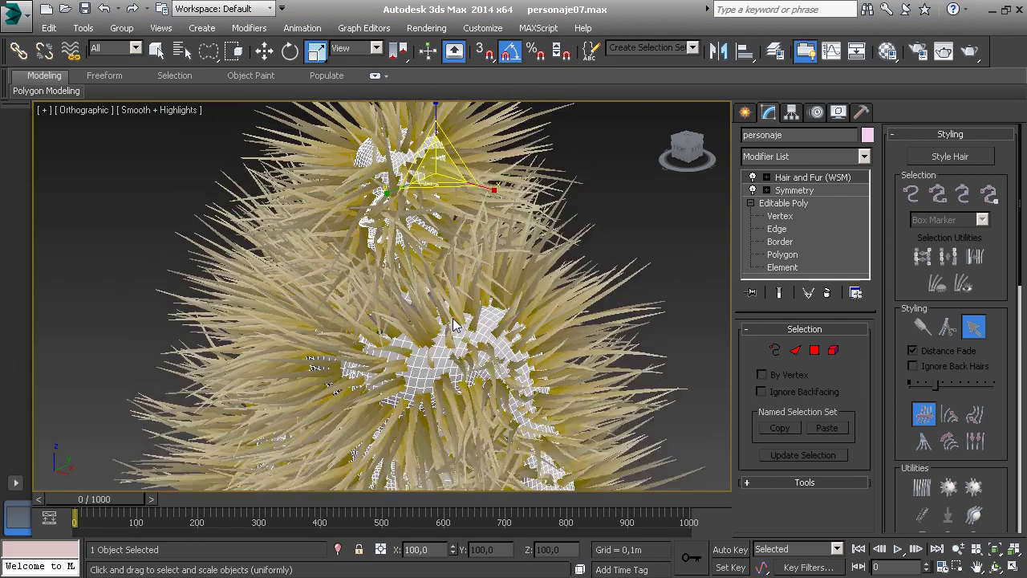
{"action": "scroll", "coordinate": [466, 249], "scroll_direction": "down", "scroll_amount": 1}
{"action": "scroll", "coordinate": [465, 257], "scroll_direction": "down", "scroll_amount": 2}
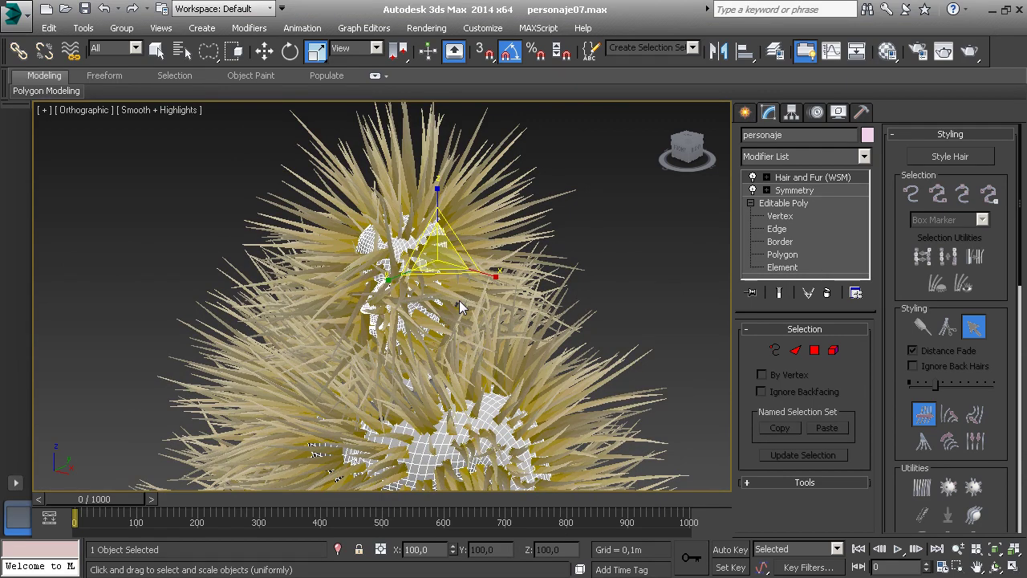
- Delete the Hair and Fur (WSM) modifier, leaving Symmetry over Editable Poly, and switch to Move
{"action": "left_click", "coordinate": [826, 296]}
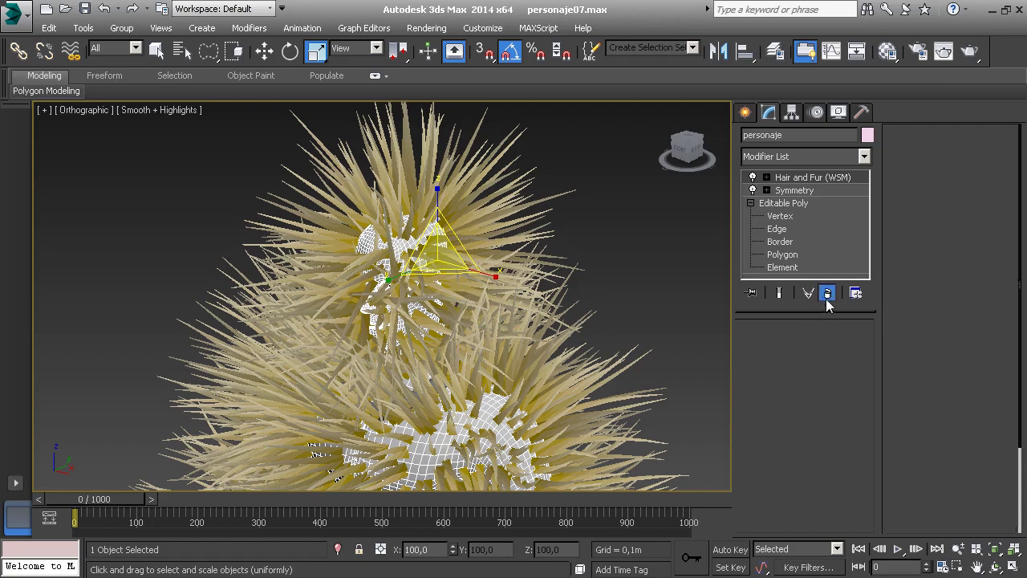
{"action": "scroll", "coordinate": [482, 305], "scroll_direction": "up", "scroll_amount": 2}
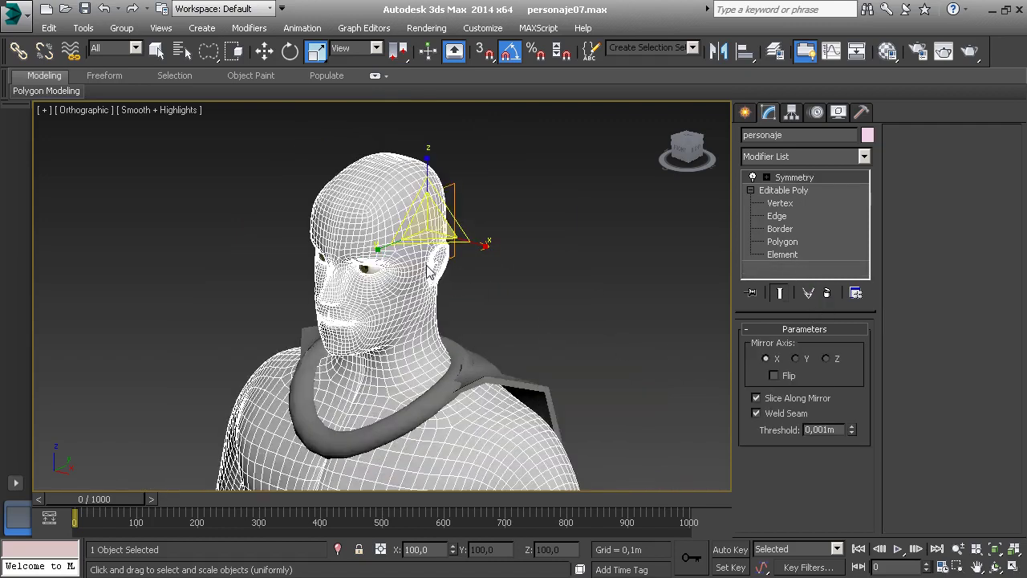
{"action": "scroll", "coordinate": [449, 272], "scroll_direction": "up", "scroll_amount": 1}
{"action": "scroll", "coordinate": [480, 267], "scroll_direction": "up", "scroll_amount": 1}
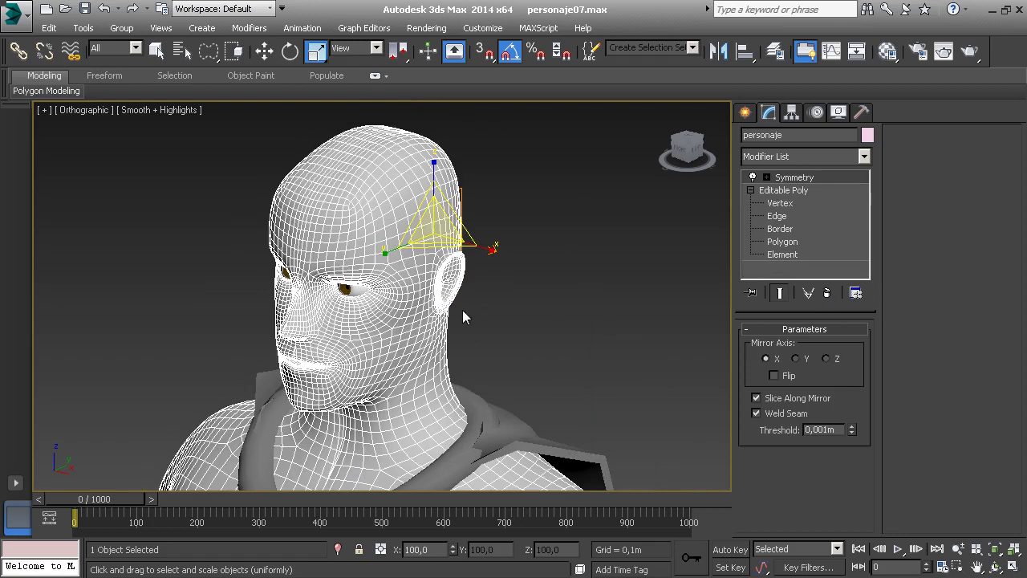
{"action": "middle_click_drag", "start_coordinate": [461, 308], "coordinate": [391, 313], "text": "alt"}
{"action": "scroll", "coordinate": [461, 310], "scroll_direction": "down", "scroll_amount": 2}
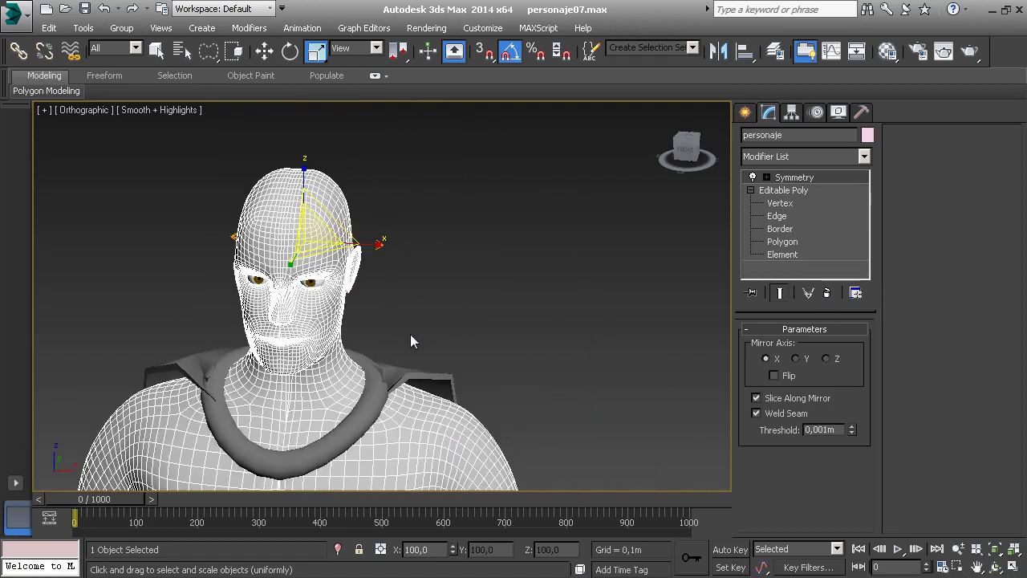
{"action": "key", "text": "w"}
{"action": "scroll", "coordinate": [421, 359], "scroll_direction": "down", "scroll_amount": 2}
{"action": "mouse_move", "coordinate": [422, 360]}
{"action": "middle_mouse_down"}
{"action": "mouse_move", "coordinate": [387, 292]}
{"action": "mouse_move", "coordinate": [394, 261]}
{"action": "middle_mouse_up"}
{"action": "scroll", "coordinate": [405, 311], "scroll_direction": "down", "scroll_amount": 2}
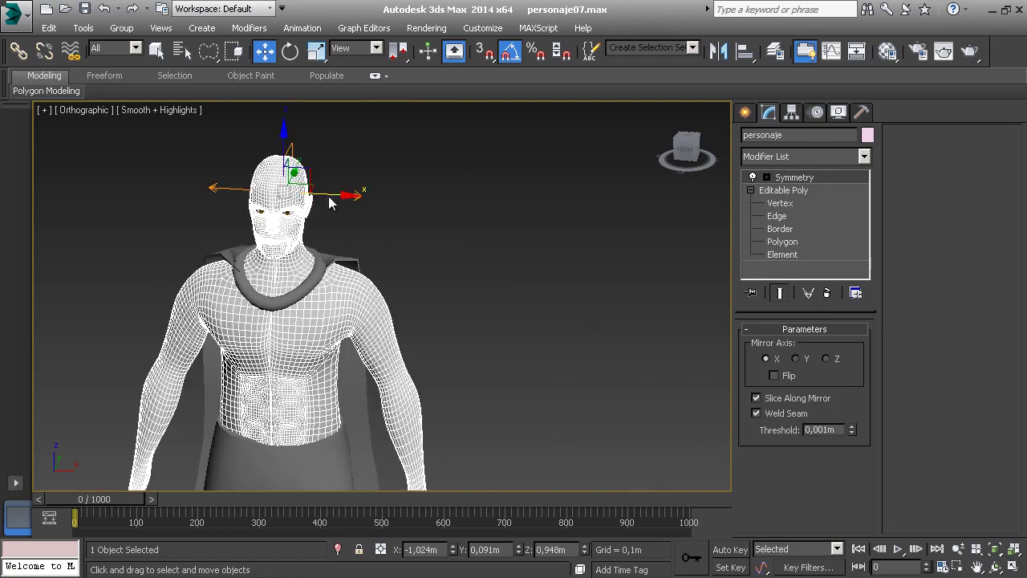
- Shift-drag the character to the right and clone it as an independent Copy, personaje001
{"action": "left_click_drag", "start_coordinate": [332, 201], "coordinate": [547, 211], "text": "shift"}
{"action": "left_click_drag", "start_coordinate": [655, 217], "coordinate": [656, 217], "text": "shift"}
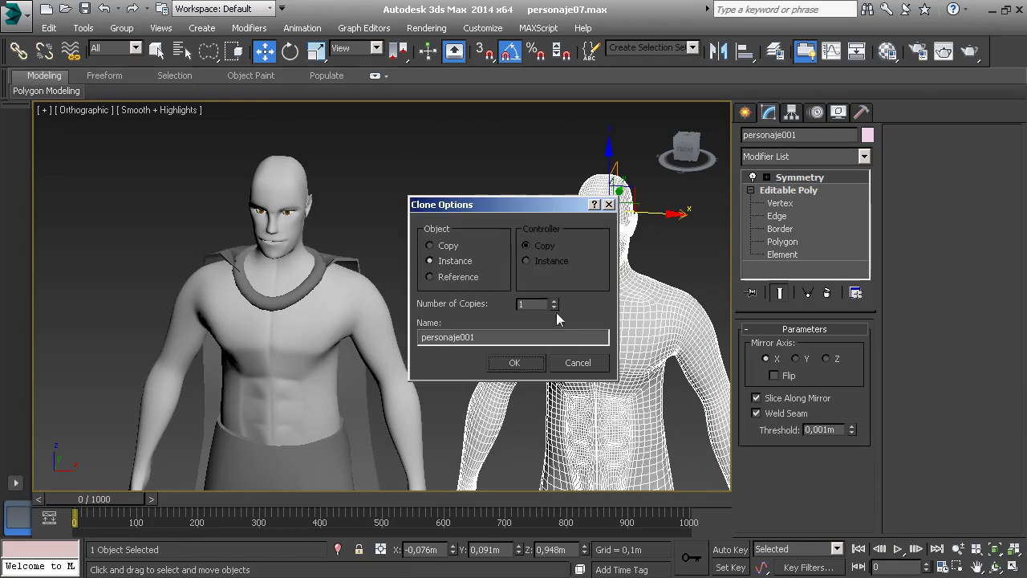
{"action": "left_click", "coordinate": [448, 250]}
{"action": "left_click", "coordinate": [515, 363]}
{"action": "middle_click_drag", "start_coordinate": [544, 313], "coordinate": [470, 315], "text": "alt"}
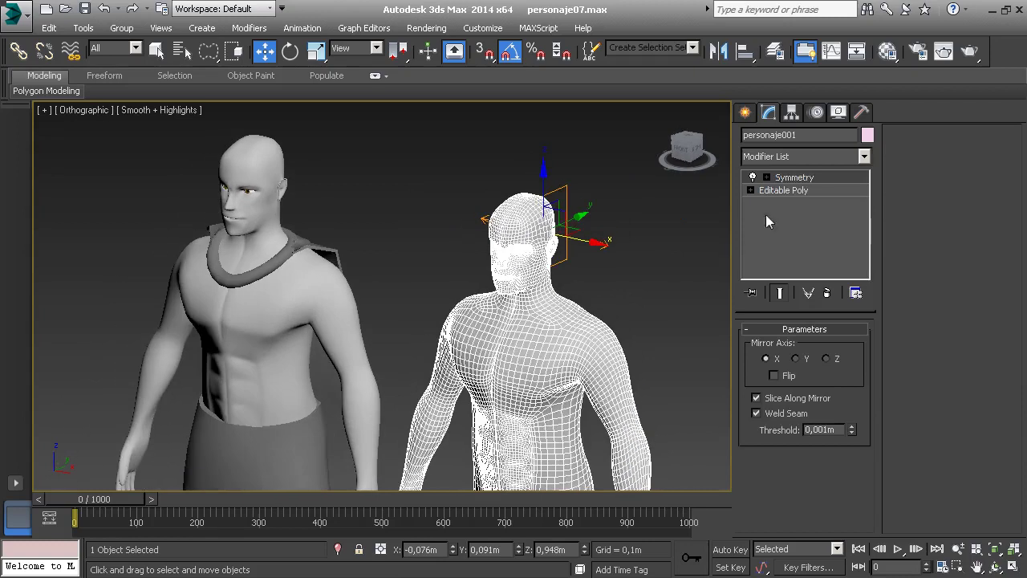
- Turn off Use NURMS Subdivision on the copy's Editable Poly and enter Polygon mode
{"action": "left_click", "coordinate": [780, 189]}
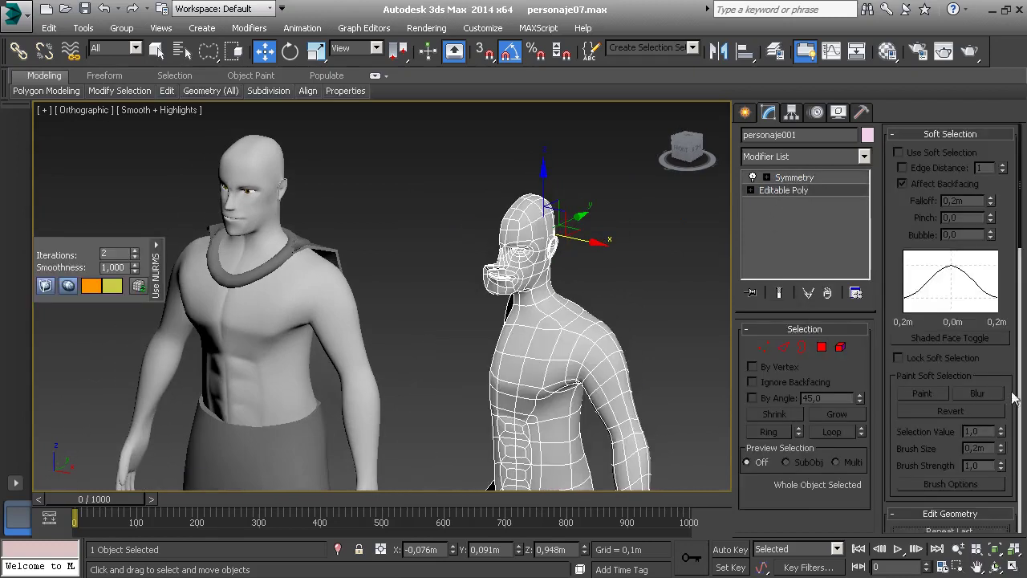
{"action": "scroll", "coordinate": [987, 373], "scroll_direction": "down", "scroll_amount": 5}
{"action": "scroll", "coordinate": [999, 401], "scroll_direction": "down", "scroll_amount": 3}
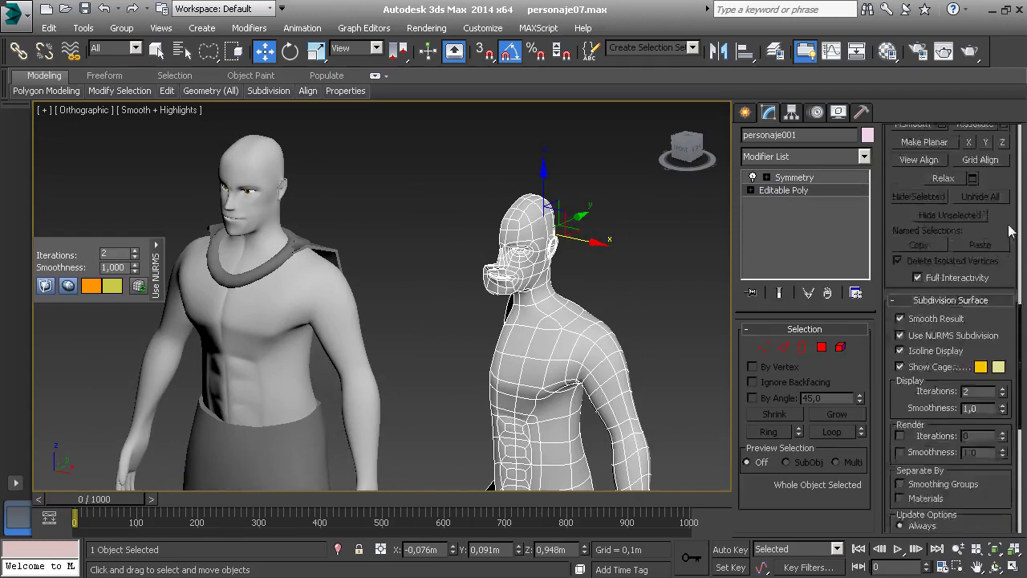
{"action": "scroll", "coordinate": [979, 321], "scroll_direction": "down", "scroll_amount": 2}
{"action": "left_click", "coordinate": [900, 262]}
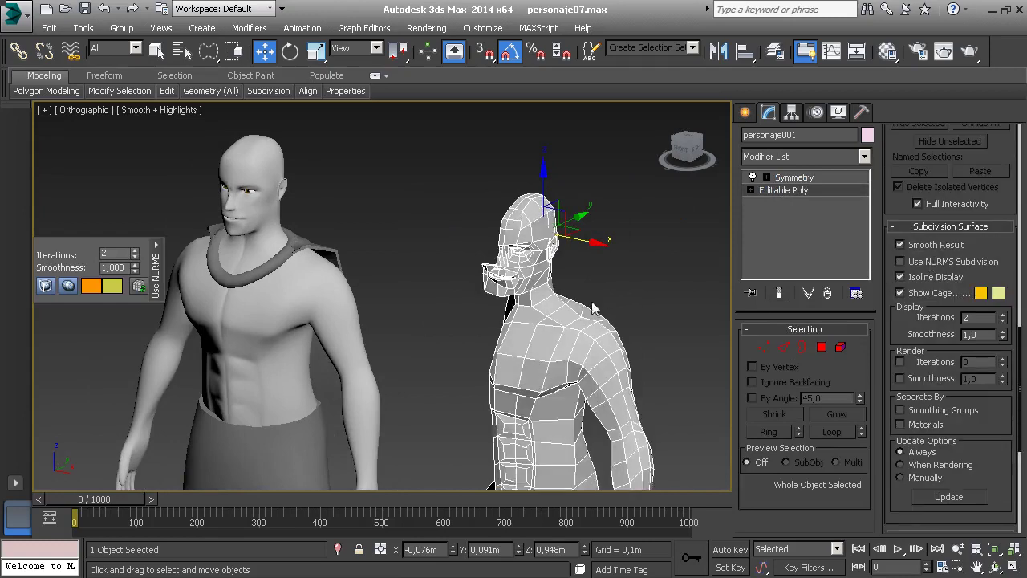
{"action": "middle_click_drag", "start_coordinate": [594, 308], "coordinate": [554, 281], "text": "alt"}
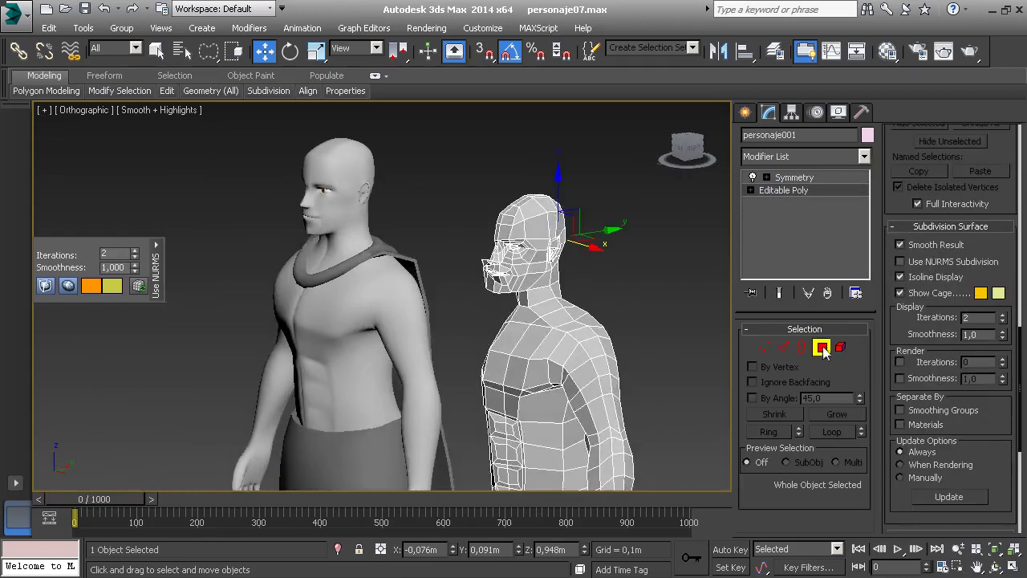
{"action": "left_click", "coordinate": [822, 346]}
{"action": "scroll", "coordinate": [588, 206], "scroll_direction": "down", "scroll_amount": 3}
{"action": "middle_click_drag", "start_coordinate": [587, 205], "coordinate": [512, 179], "text": "alt"}
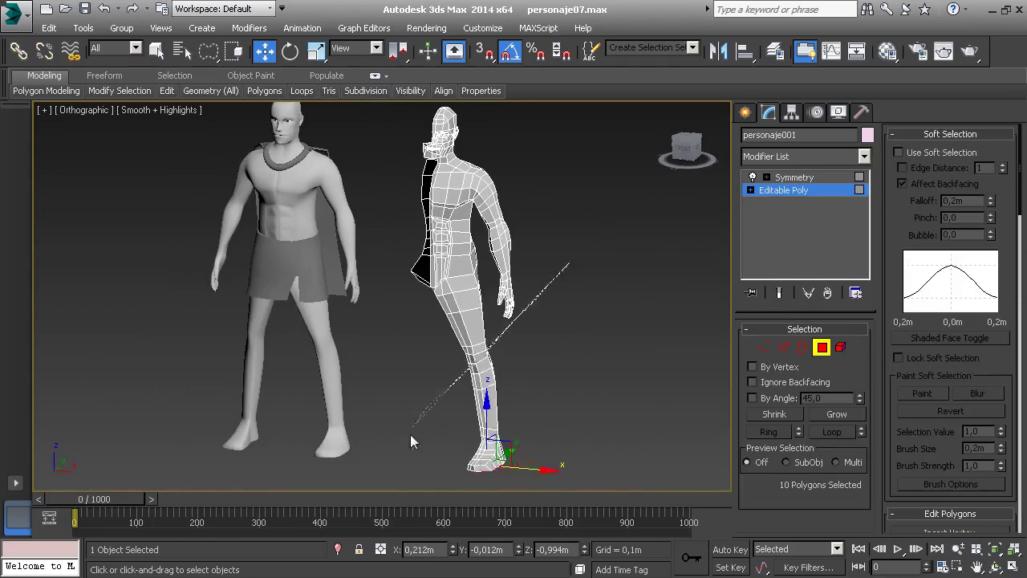
- Delete the lower-leg and foot polygons of the copy
{"action": "left_click", "coordinate": [479, 363], "text": "ctrl"}
{"action": "left_click_drag", "start_coordinate": [208, 50], "coordinate": [207, 50]}
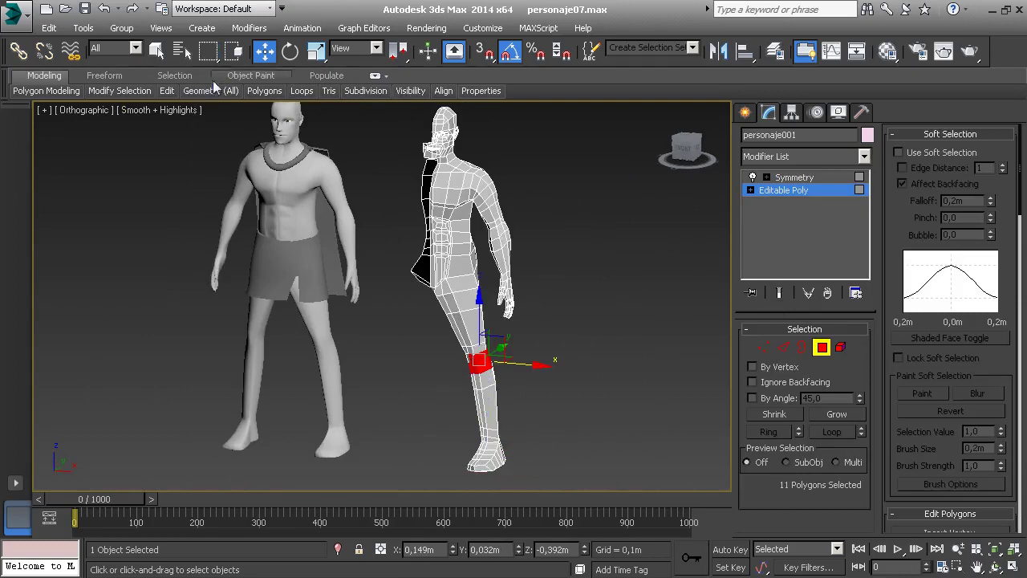
{"action": "left_click_drag", "start_coordinate": [581, 325], "coordinate": [447, 457]}
{"action": "key", "text": "Delete"}
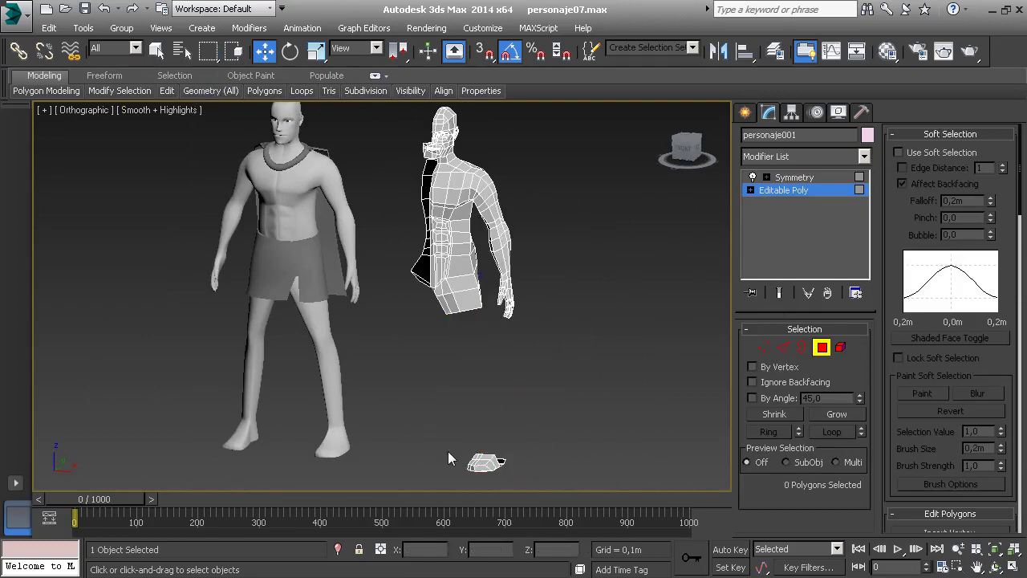
{"action": "left_click_drag", "start_coordinate": [581, 421], "coordinate": [441, 493]}
{"action": "key", "text": "Delete"}
- Delete the torso, arm, shoulder and neck polygons
{"action": "middle_click_drag", "start_coordinate": [474, 287], "coordinate": [518, 357]}
{"action": "left_click_drag", "start_coordinate": [458, 427], "coordinate": [437, 433]}
{"action": "key", "text": "Delete"}
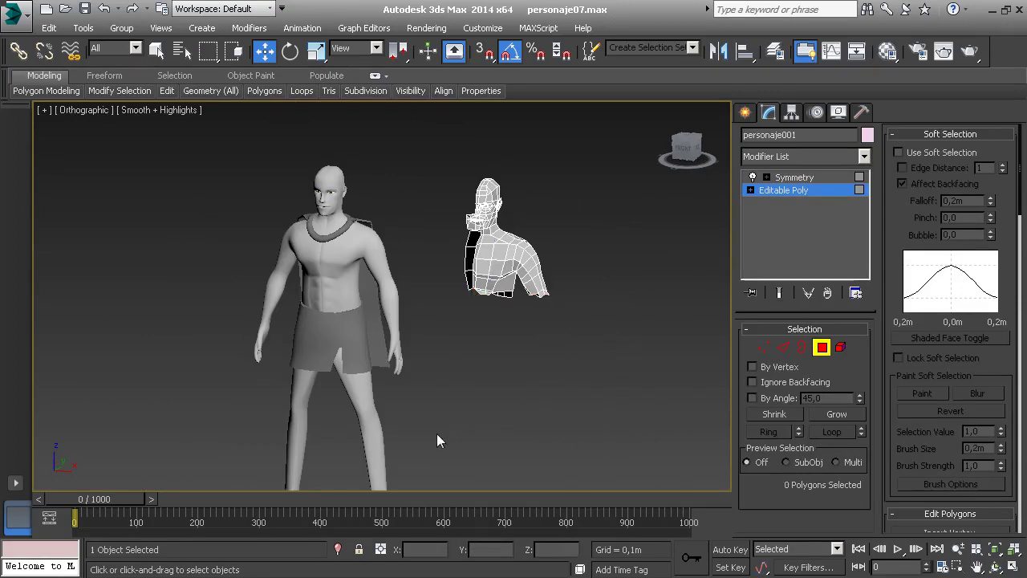
{"action": "left_click_drag", "start_coordinate": [577, 274], "coordinate": [416, 341]}
{"action": "key", "text": "Delete"}
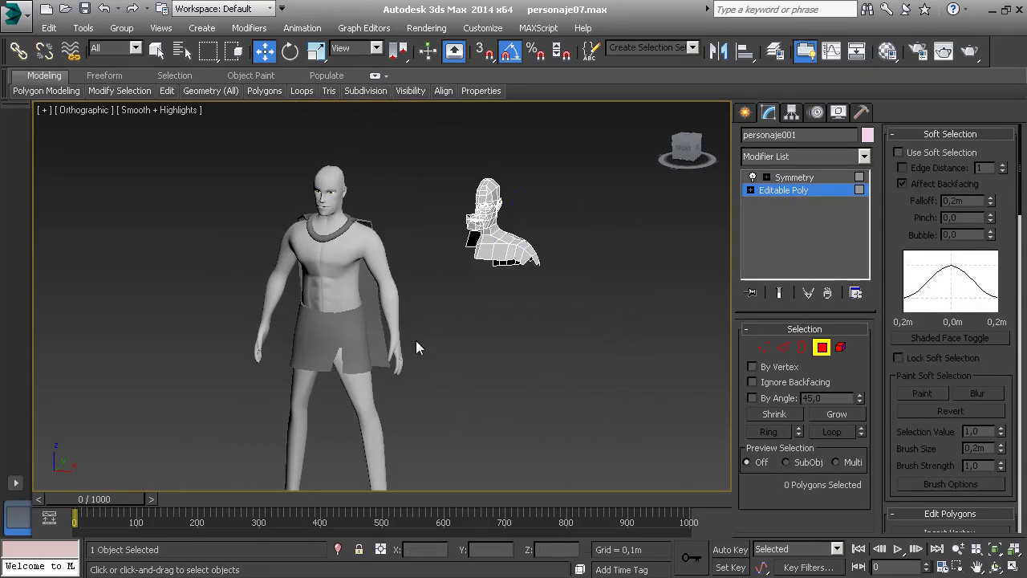
{"action": "middle_click_drag", "start_coordinate": [505, 252], "coordinate": [522, 321]}
{"action": "scroll", "coordinate": [522, 319], "scroll_direction": "up", "scroll_amount": 1}
{"action": "scroll", "coordinate": [522, 320], "scroll_direction": "up", "scroll_amount": 4}
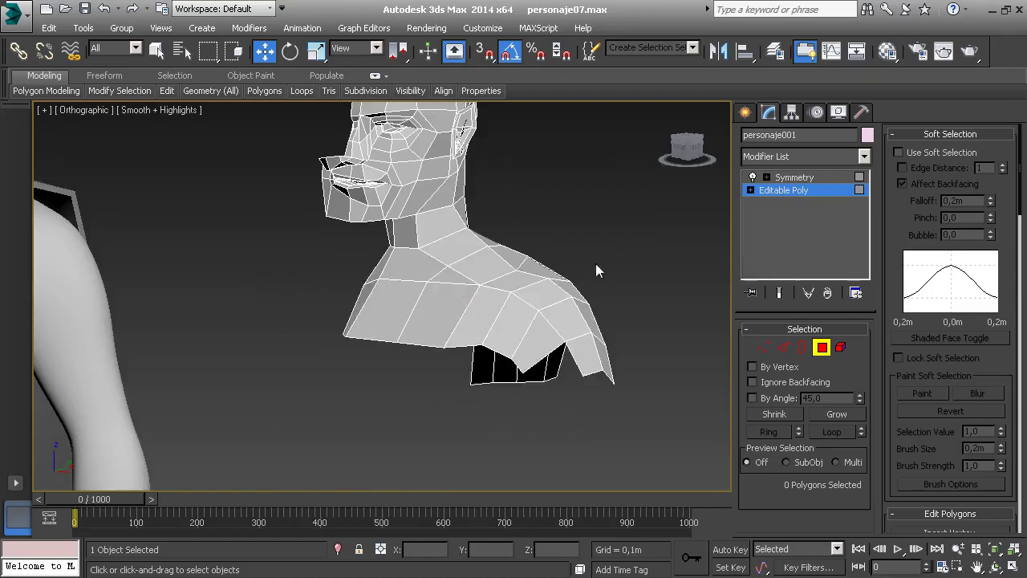
{"action": "left_click_drag", "start_coordinate": [610, 242], "coordinate": [362, 422]}
{"action": "key", "text": "Delete"}
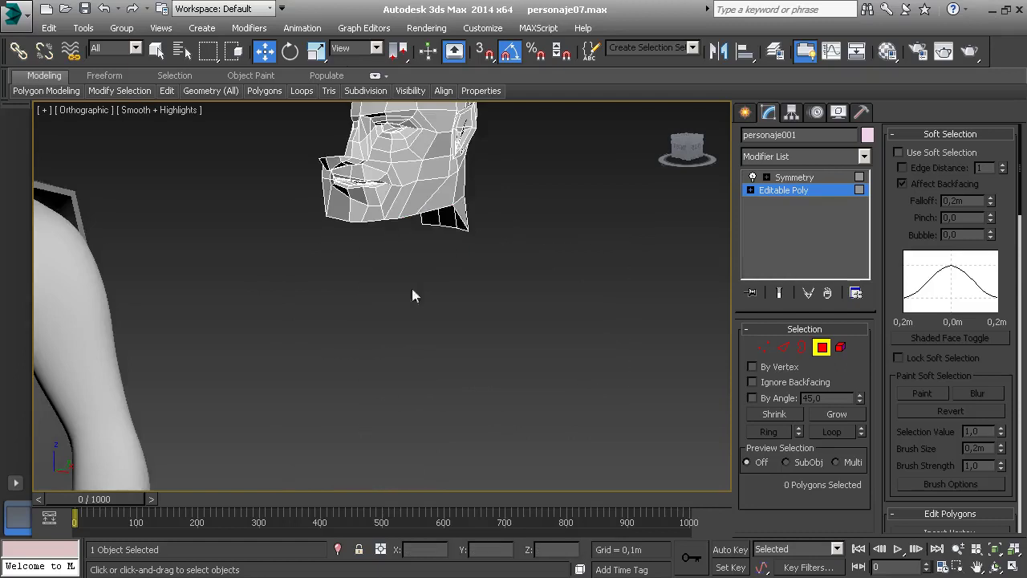
- Delete the front half of the head's face polygons
{"action": "mouse_move", "coordinate": [411, 289]}
{"action": "middle_mouse_down", "text": "alt"}
{"action": "mouse_move", "coordinate": [458, 389]}
{"action": "mouse_move", "coordinate": [392, 313]}
{"action": "middle_mouse_up", "text": "alt"}
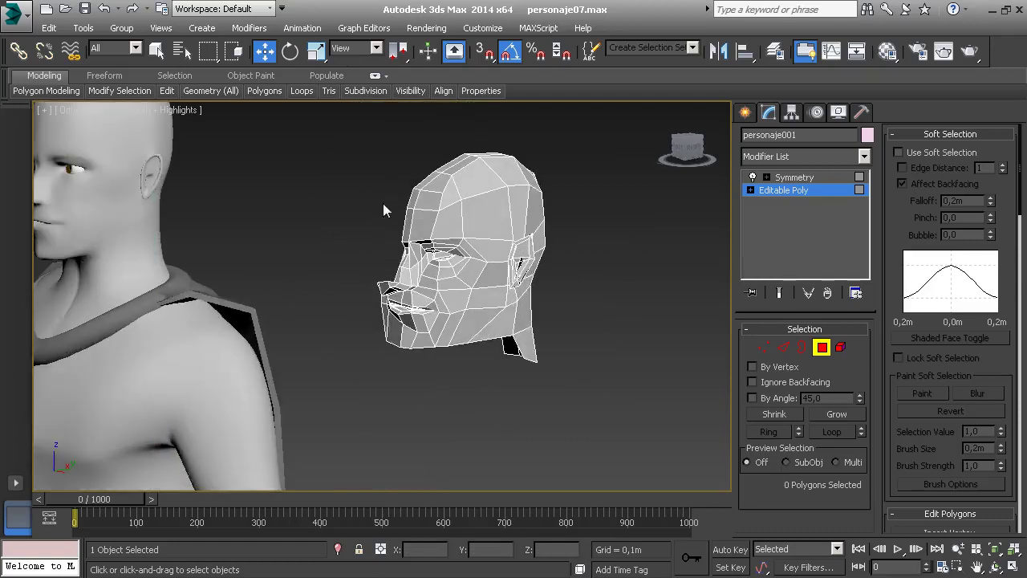
{"action": "left_click", "coordinate": [210, 90]}
{"action": "left_click_drag", "start_coordinate": [491, 332], "coordinate": [352, 259]}
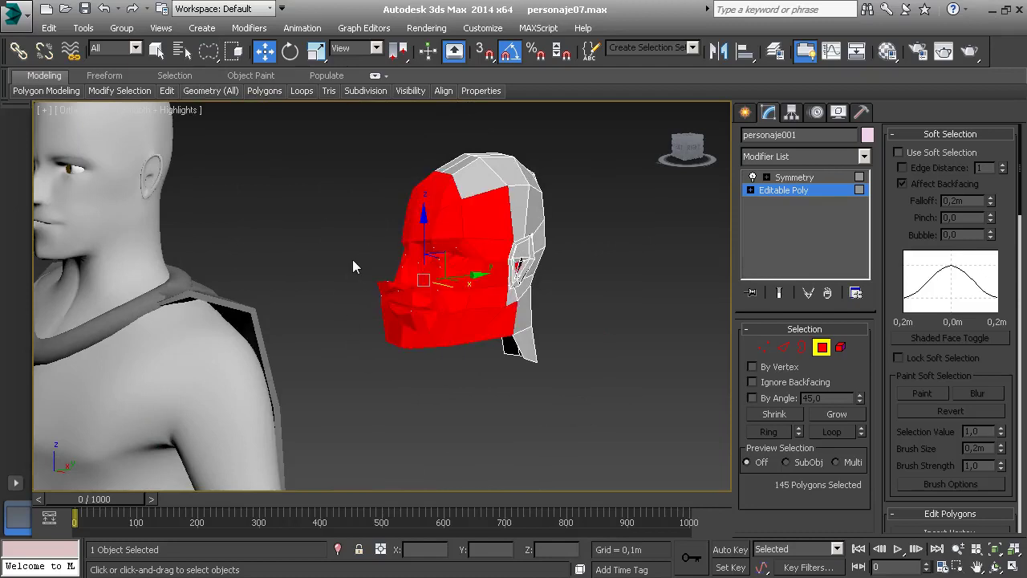
{"action": "key", "text": "Delete"}
- Lasso-select and delete the polygons around the ear
{"action": "mouse_move", "coordinate": [460, 213]}
{"action": "middle_mouse_down", "text": "alt"}
{"action": "mouse_move", "coordinate": [382, 207]}
{"action": "mouse_move", "coordinate": [366, 222]}
{"action": "mouse_move", "coordinate": [447, 245]}
{"action": "mouse_move", "coordinate": [482, 229]}
{"action": "mouse_move", "coordinate": [450, 211]}
{"action": "mouse_move", "coordinate": [466, 271]}
{"action": "mouse_move", "coordinate": [441, 260]}
{"action": "middle_mouse_up", "text": "alt"}
{"action": "scroll", "coordinate": [450, 214], "scroll_direction": "up", "scroll_amount": 2}
{"action": "scroll", "coordinate": [451, 214], "scroll_direction": "up", "scroll_amount": 1}
{"action": "scroll", "coordinate": [452, 212], "scroll_direction": "up", "scroll_amount": 3}
{"action": "left_click_drag", "start_coordinate": [486, 277], "coordinate": [449, 370]}
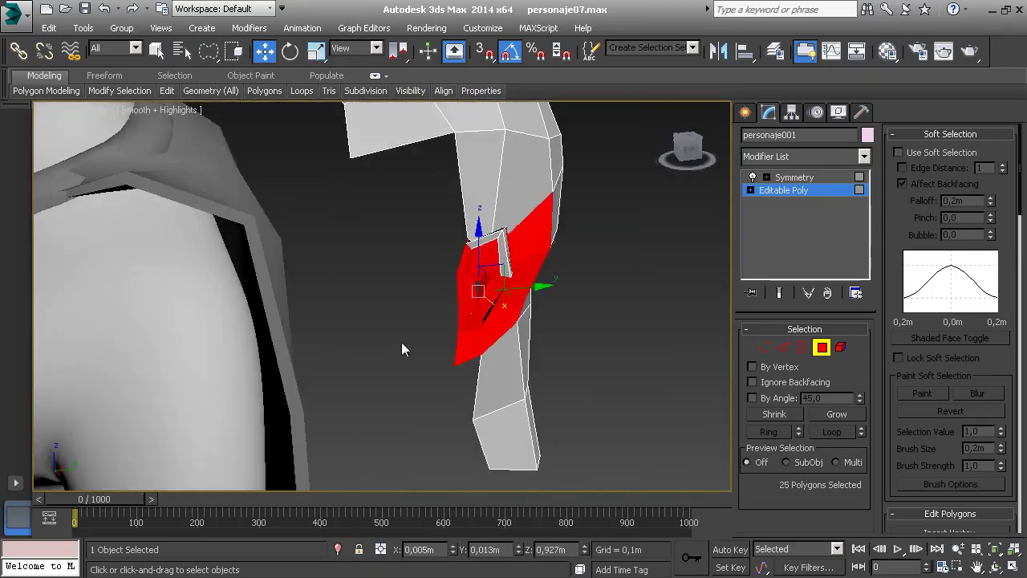
{"action": "mouse_move", "coordinate": [608, 286]}
{"action": "middle_mouse_down", "text": "alt"}
{"action": "mouse_move", "coordinate": [426, 264]}
{"action": "mouse_move", "coordinate": [372, 240]}
{"action": "middle_mouse_up", "text": "alt"}
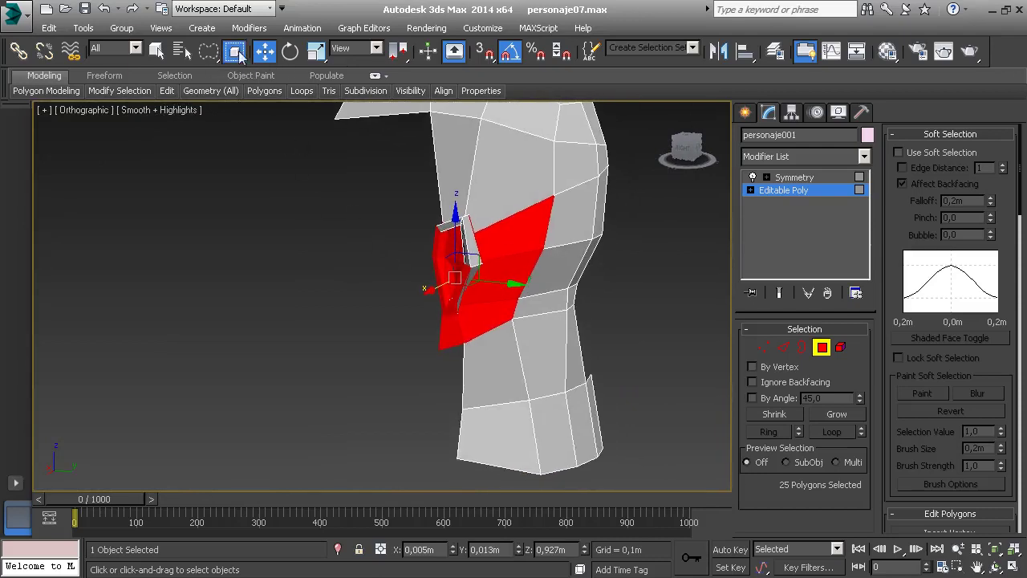
{"action": "left_click", "coordinate": [371, 222]}
{"action": "mouse_move", "coordinate": [438, 189]}
{"action": "left_mouse_down"}
{"action": "mouse_move", "coordinate": [415, 362]}
{"action": "mouse_move", "coordinate": [362, 279]}
{"action": "left_mouse_up"}
{"action": "key", "text": "Delete"}
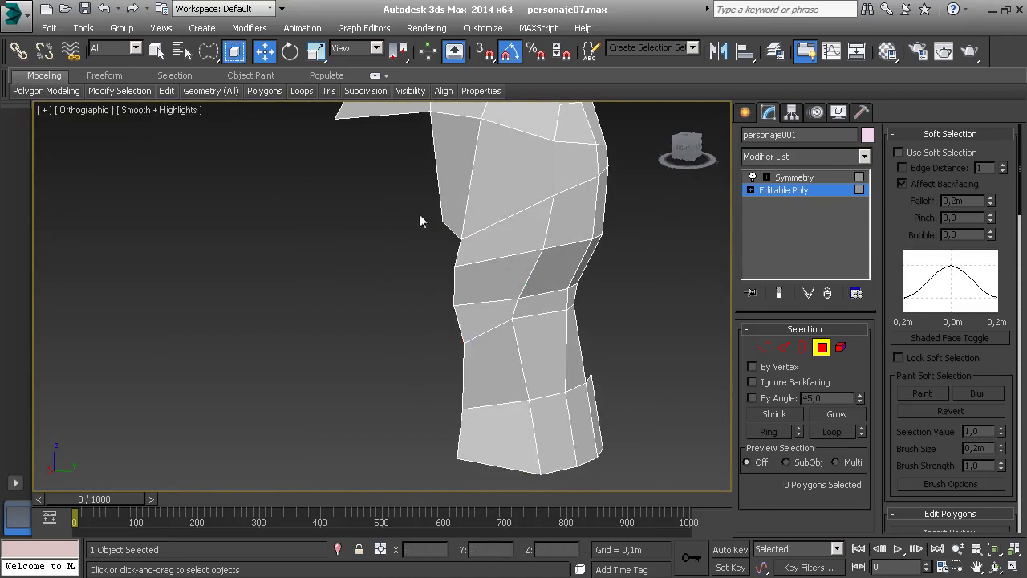
- Delete the remaining bottom rows of polygons using crossing selection, isolating the mesh
{"action": "mouse_move", "coordinate": [419, 214]}
{"action": "middle_mouse_down", "text": "alt"}
{"action": "mouse_move", "coordinate": [440, 244]}
{"action": "mouse_move", "coordinate": [403, 290]}
{"action": "middle_mouse_up", "text": "alt"}
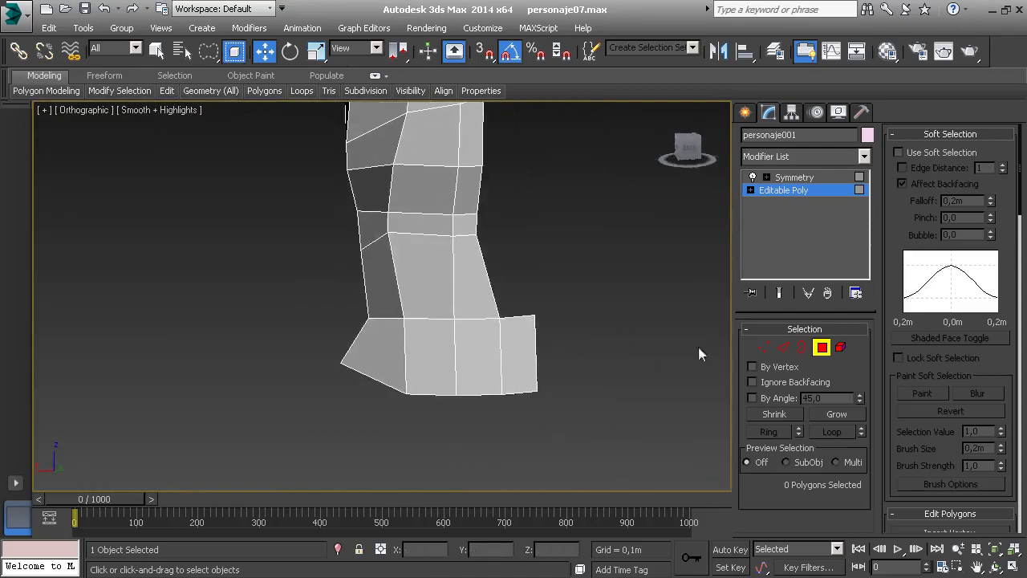
{"action": "left_click", "coordinate": [235, 50]}
{"action": "left_click_drag", "start_coordinate": [536, 393], "coordinate": [451, 368]}
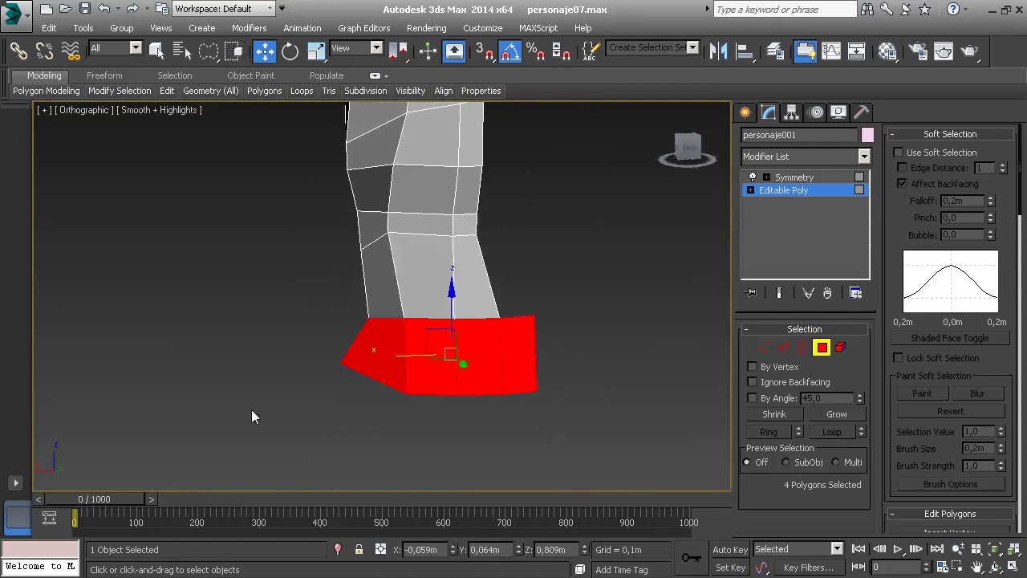
{"action": "key", "text": "Delete"}
{"action": "mouse_move", "coordinate": [257, 349]}
{"action": "middle_mouse_down", "text": "alt"}
{"action": "mouse_move", "coordinate": [319, 365]}
{"action": "mouse_move", "coordinate": [408, 341]}
{"action": "middle_mouse_up", "text": "alt"}
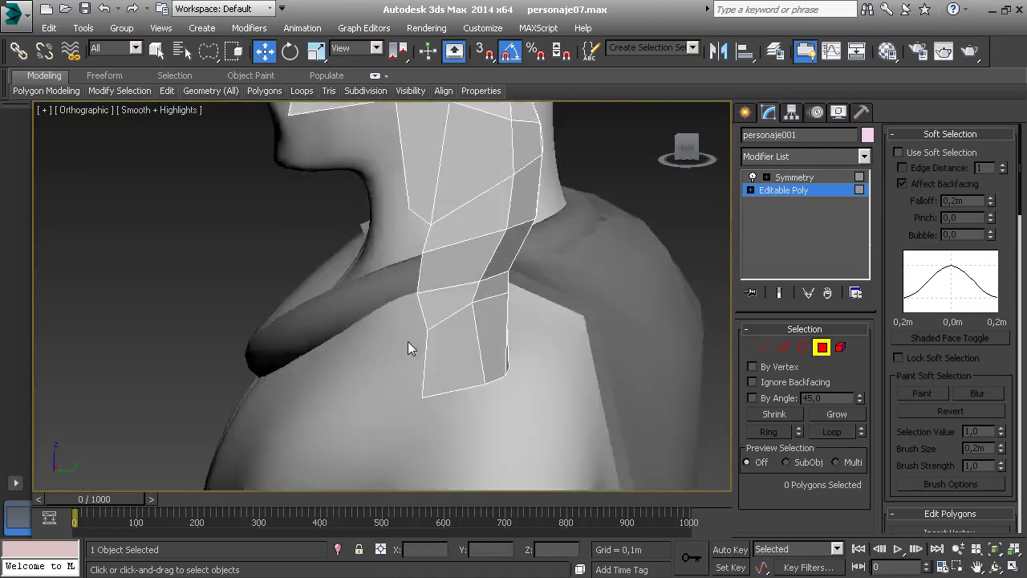
{"action": "key", "text": "alt+q"}
{"action": "scroll", "coordinate": [313, 324], "scroll_direction": "up", "scroll_amount": 2}
{"action": "left_click_drag", "start_coordinate": [464, 333], "coordinate": [289, 413]}
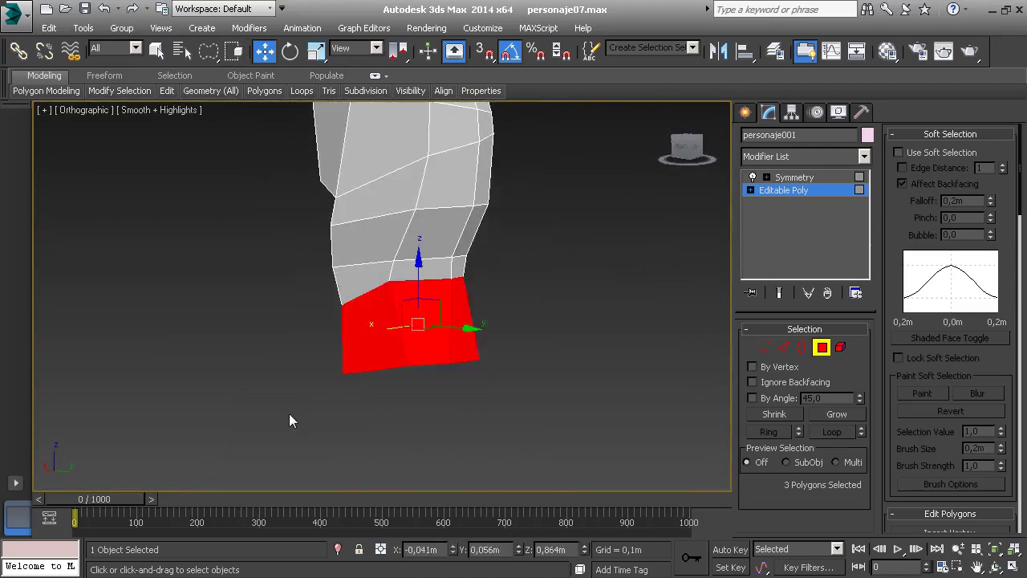
{"action": "key", "text": "Delete"}
{"action": "mouse_move", "coordinate": [289, 412]}
{"action": "middle_mouse_down", "text": "alt"}
{"action": "mouse_move", "coordinate": [389, 262]}
{"action": "mouse_move", "coordinate": [592, 274]}
{"action": "middle_mouse_up", "text": "alt"}
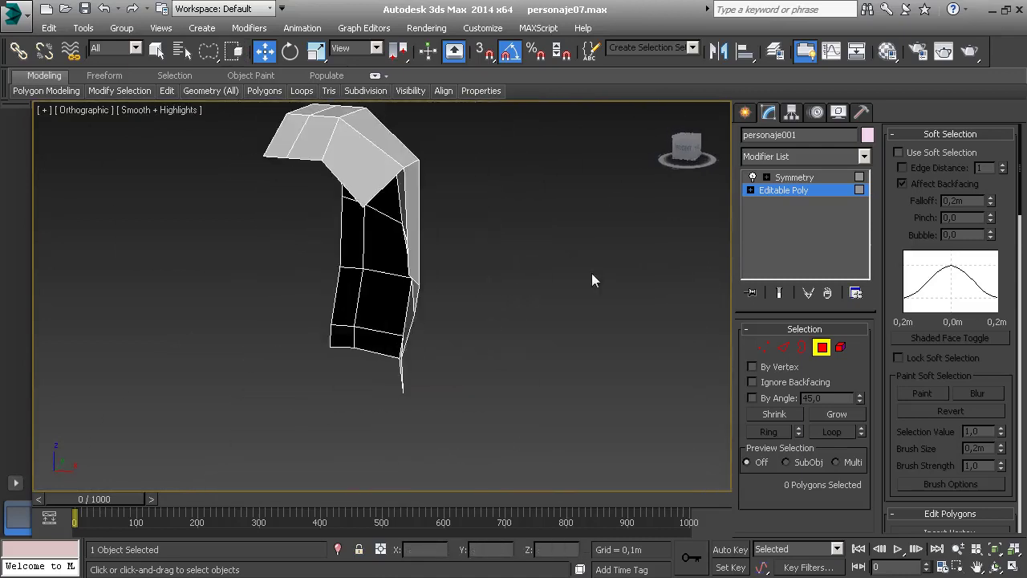
- Leave Polygon mode, select Symmetry, and slide the scalp off the head along X
{"action": "left_click", "coordinate": [817, 347]}
{"action": "left_click", "coordinate": [795, 177]}
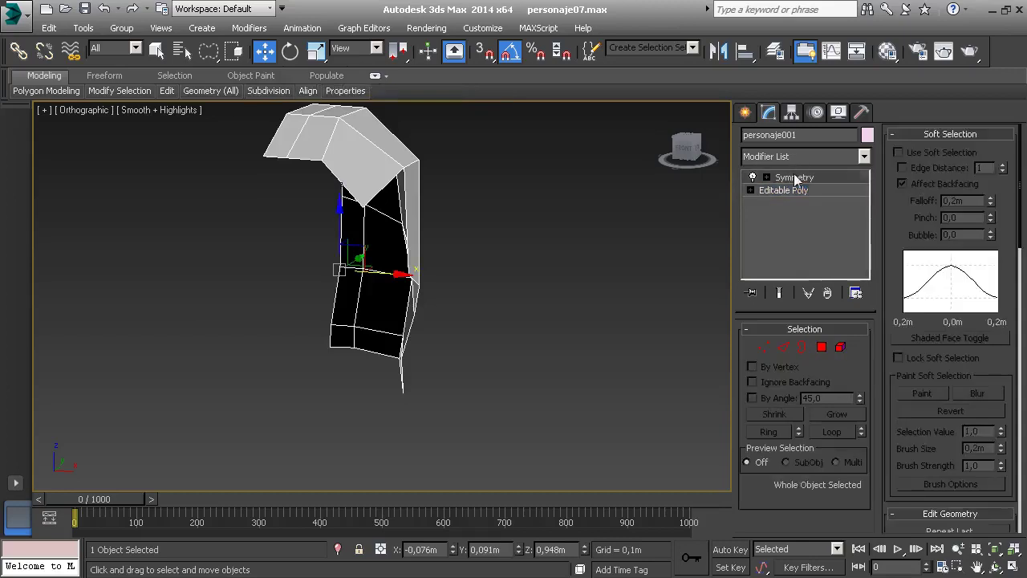
{"action": "scroll", "coordinate": [498, 257], "scroll_direction": "down", "scroll_amount": 5}
{"action": "mouse_move", "coordinate": [578, 256]}
{"action": "middle_mouse_down", "text": "alt"}
{"action": "mouse_move", "coordinate": [509, 268]}
{"action": "mouse_move", "coordinate": [618, 249]}
{"action": "mouse_move", "coordinate": [153, 212]}
{"action": "mouse_move", "coordinate": [479, 252]}
{"action": "middle_mouse_up", "text": "alt"}
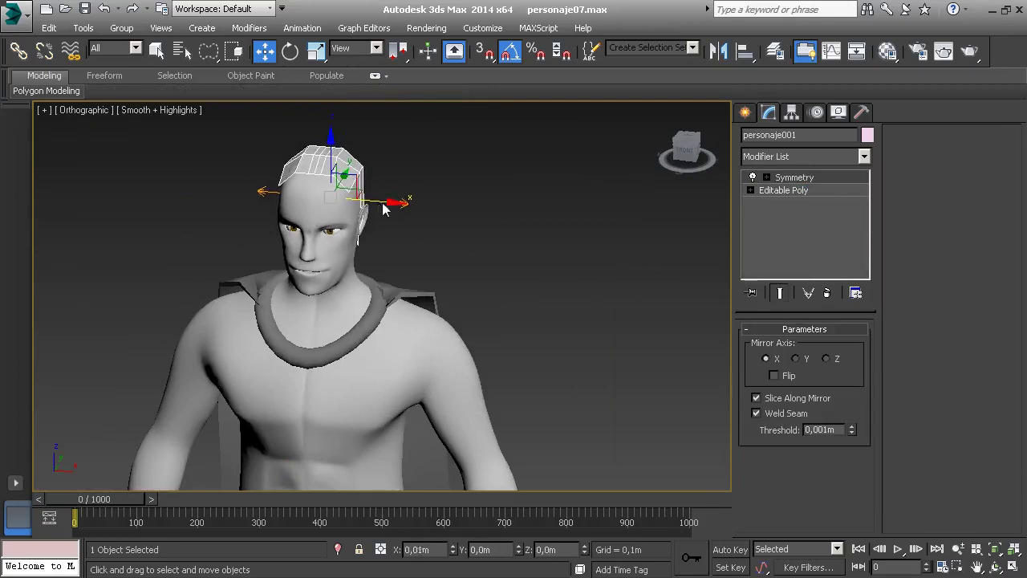
{"action": "left_click_drag", "start_coordinate": [377, 197], "coordinate": [468, 207]}
- Collapse the Symmetry modifier into Editable Poly and move the scalp back onto the head
{"action": "right_click", "coordinate": [817, 177]}
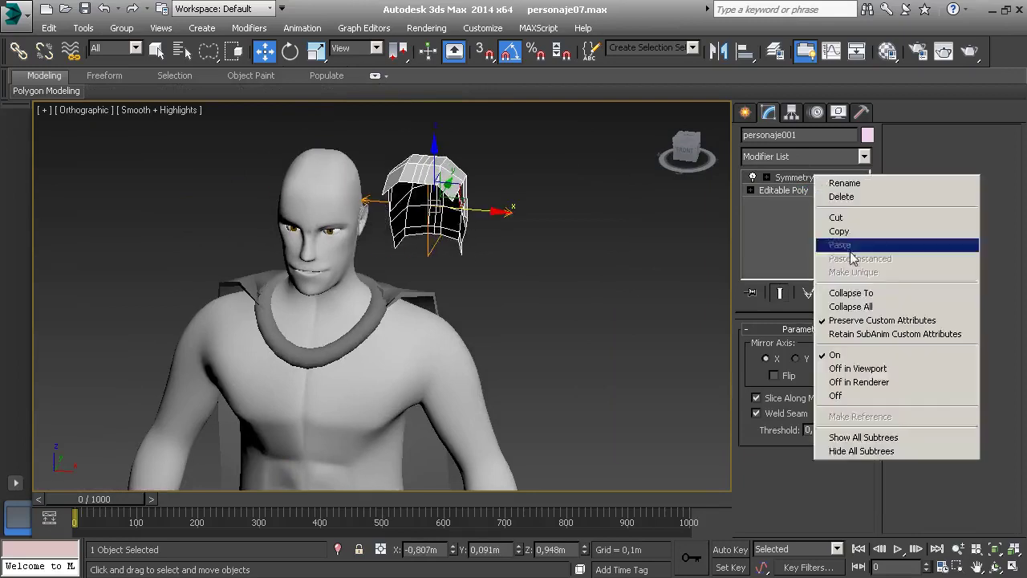
{"action": "left_click", "coordinate": [823, 295]}
{"action": "left_click", "coordinate": [587, 360]}
{"action": "mouse_move", "coordinate": [520, 217]}
{"action": "middle_mouse_down"}
{"action": "mouse_move", "coordinate": [557, 200]}
{"action": "mouse_move", "coordinate": [503, 221]}
{"action": "middle_mouse_up"}
{"action": "mouse_move", "coordinate": [544, 231]}
{"action": "left_mouse_down"}
{"action": "mouse_move", "coordinate": [470, 202]}
{"action": "mouse_move", "coordinate": [464, 211]}
{"action": "left_mouse_up"}
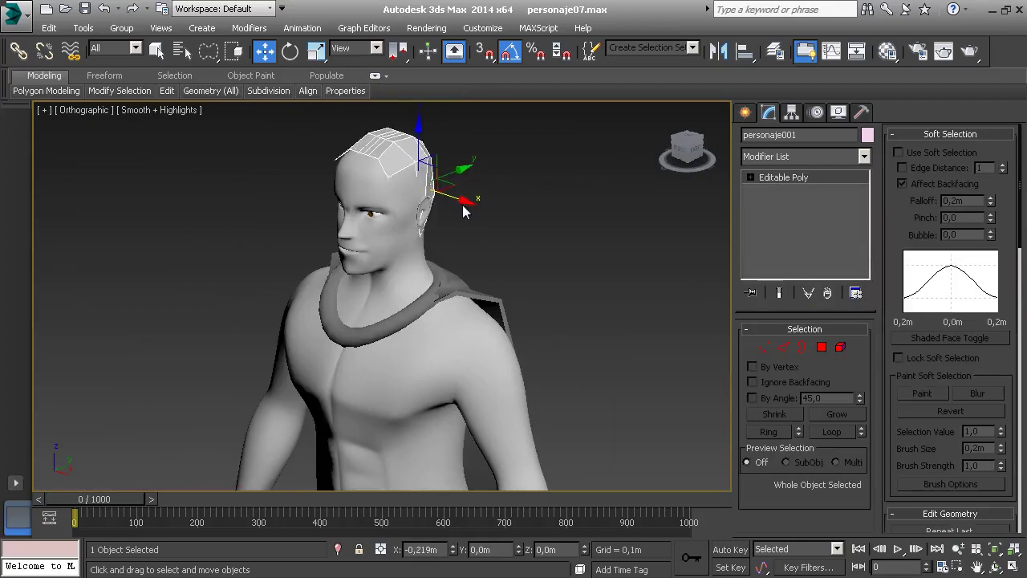
{"action": "mouse_move", "coordinate": [471, 206]}
{"action": "middle_mouse_down", "text": "alt"}
{"action": "mouse_move", "coordinate": [465, 193]}
{"action": "mouse_move", "coordinate": [452, 201]}
{"action": "mouse_move", "coordinate": [551, 235]}
{"action": "middle_mouse_up", "text": "alt"}
{"action": "scroll", "coordinate": [410, 199], "scroll_direction": "up", "scroll_amount": 3}
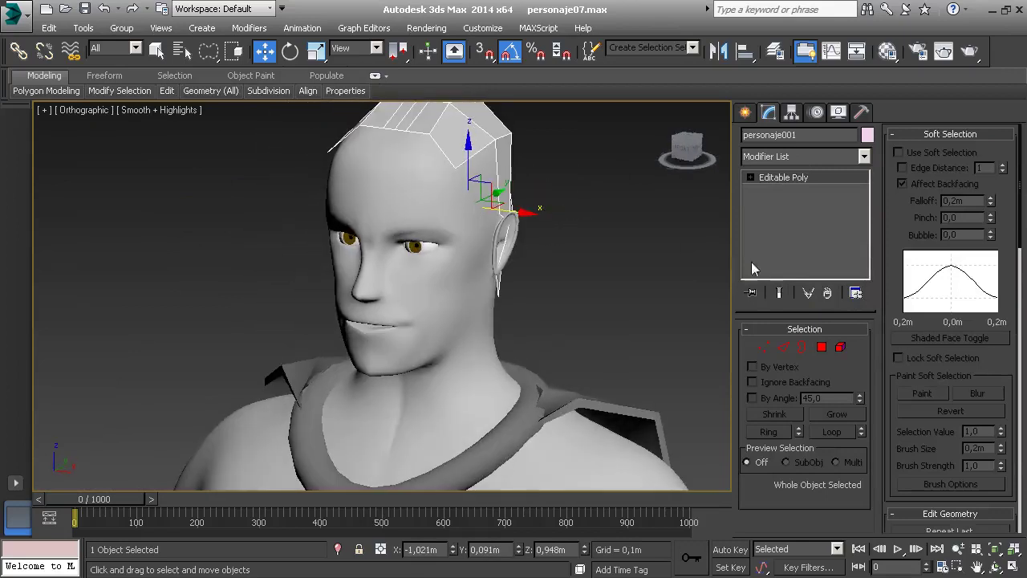
{"action": "left_click", "coordinate": [865, 157]}
{"action": "left_click_drag", "start_coordinate": [869, 200], "coordinate": [869, 347]}
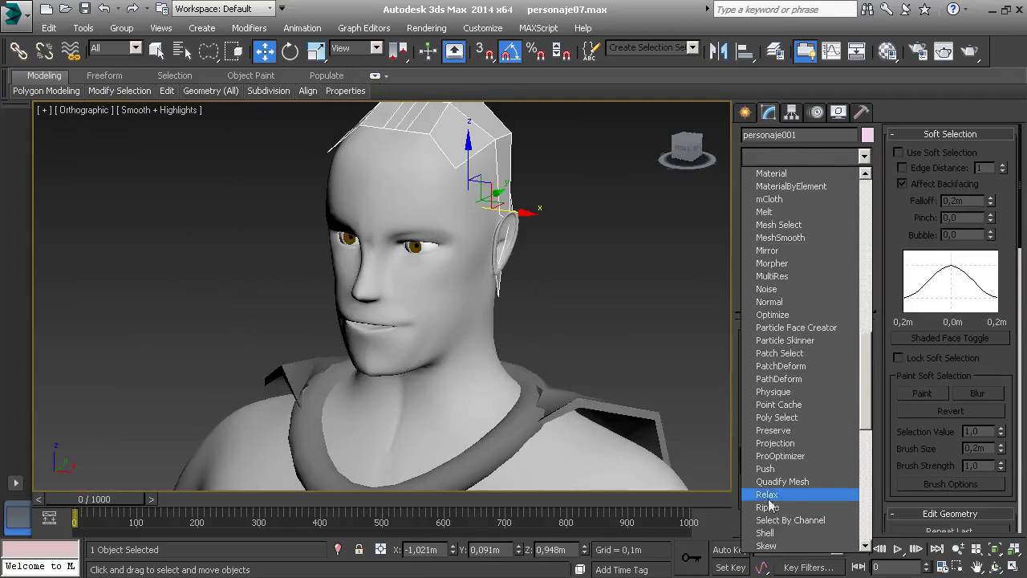
- Add a Push modifier to the scalp cap with a Push Value of -0,004m
{"action": "left_click", "coordinate": [778, 469]}
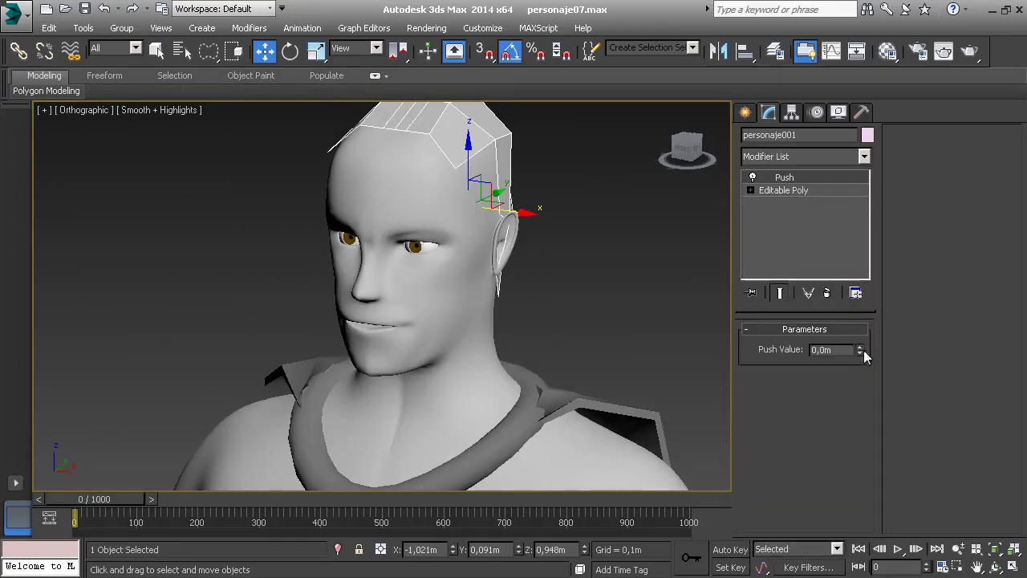
{"action": "mouse_move", "coordinate": [864, 350]}
{"action": "left_mouse_down"}
{"action": "mouse_move", "coordinate": [853, 456]}
{"action": "mouse_move", "coordinate": [862, 372]}
{"action": "left_mouse_up"}
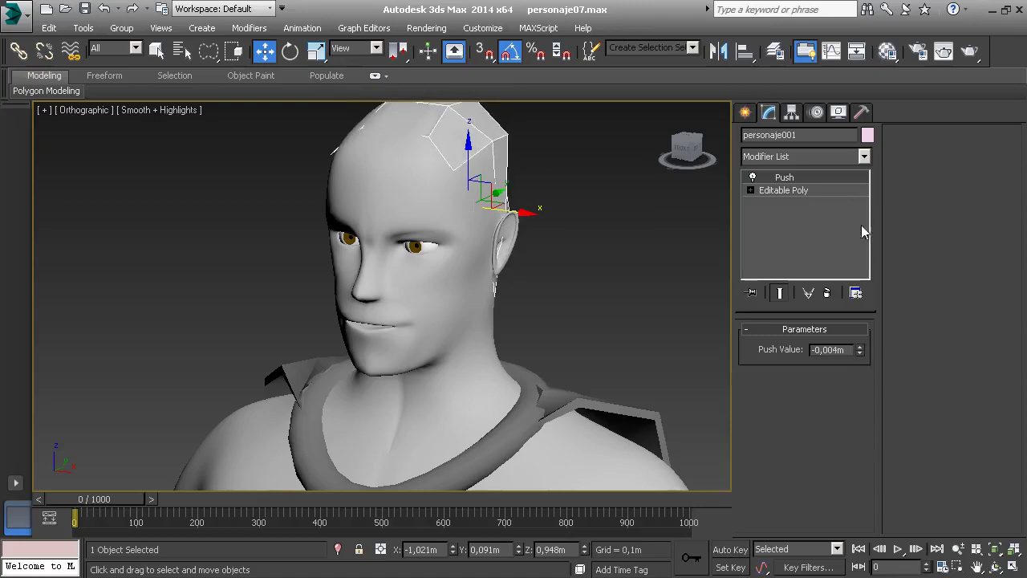
{"action": "left_click_drag", "start_coordinate": [861, 348], "coordinate": [859, 349]}
{"action": "mouse_move", "coordinate": [707, 257]}
{"action": "middle_mouse_down", "text": "alt"}
{"action": "mouse_move", "coordinate": [599, 285]}
{"action": "mouse_move", "coordinate": [447, 284]}
{"action": "middle_mouse_up", "text": "alt"}
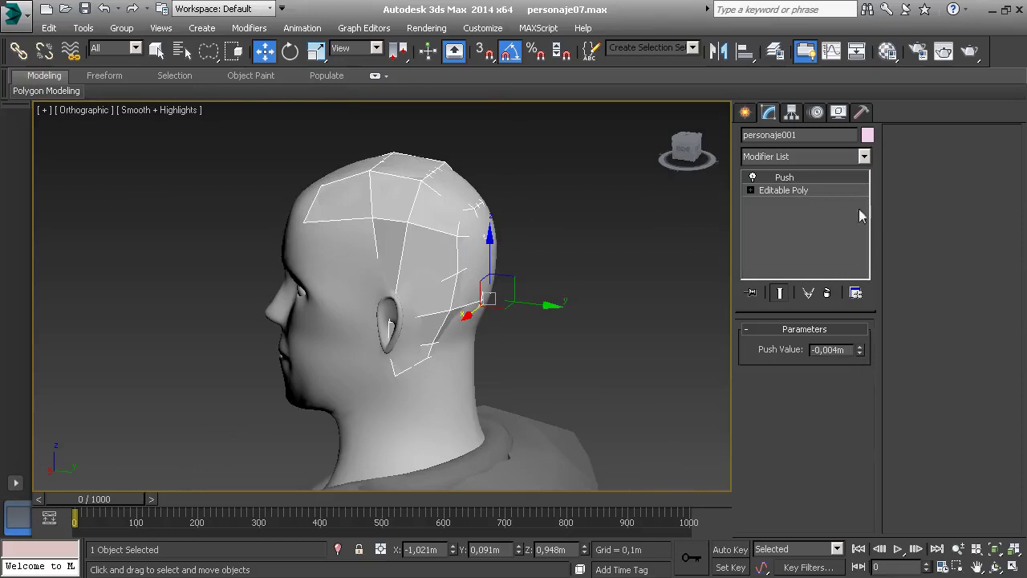
- Give the scalp cap a material from an empty slot with a black Diffuse colour
{"action": "left_click", "coordinate": [894, 56]}
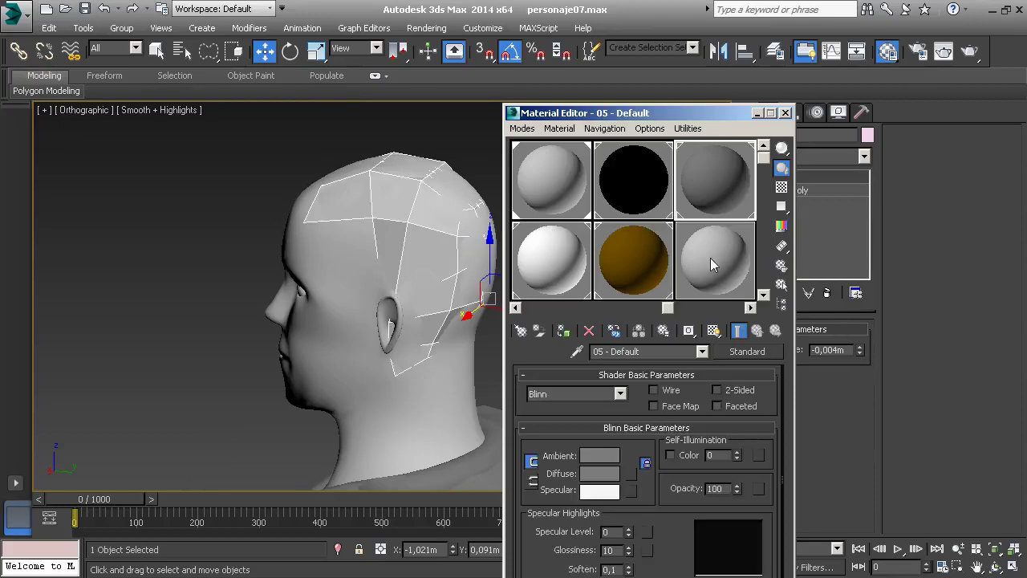
{"action": "left_click", "coordinate": [720, 269]}
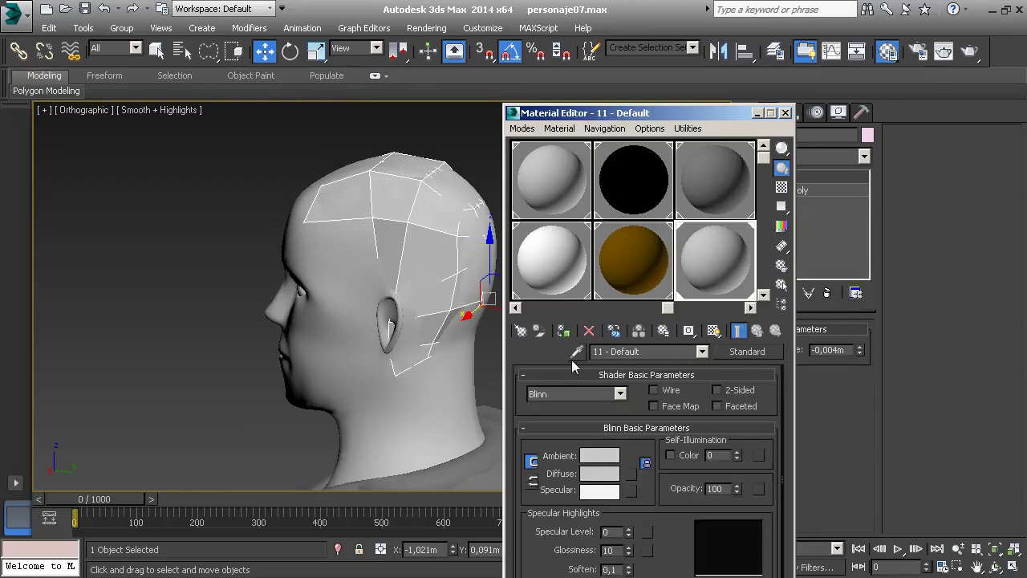
{"action": "left_click", "coordinate": [600, 474]}
{"action": "left_click_drag", "start_coordinate": [459, 173], "coordinate": [459, 219]}
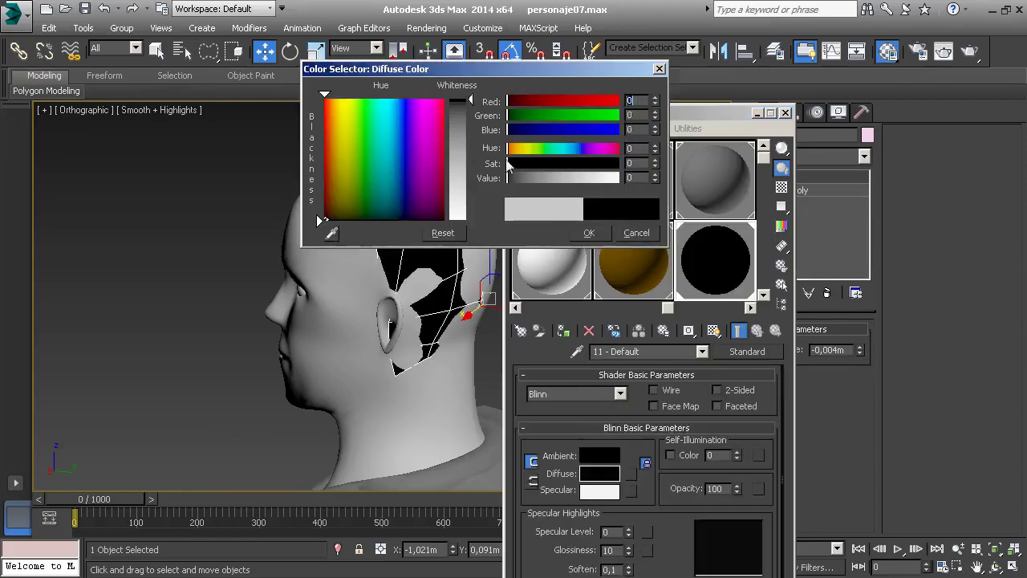
{"action": "left_click", "coordinate": [589, 233]}
{"action": "mouse_move", "coordinate": [423, 270]}
{"action": "middle_mouse_down", "text": "alt"}
{"action": "mouse_move", "coordinate": [395, 268]}
{"action": "mouse_move", "coordinate": [626, 278]}
{"action": "middle_mouse_up", "text": "alt"}
{"action": "left_click", "coordinate": [786, 112]}
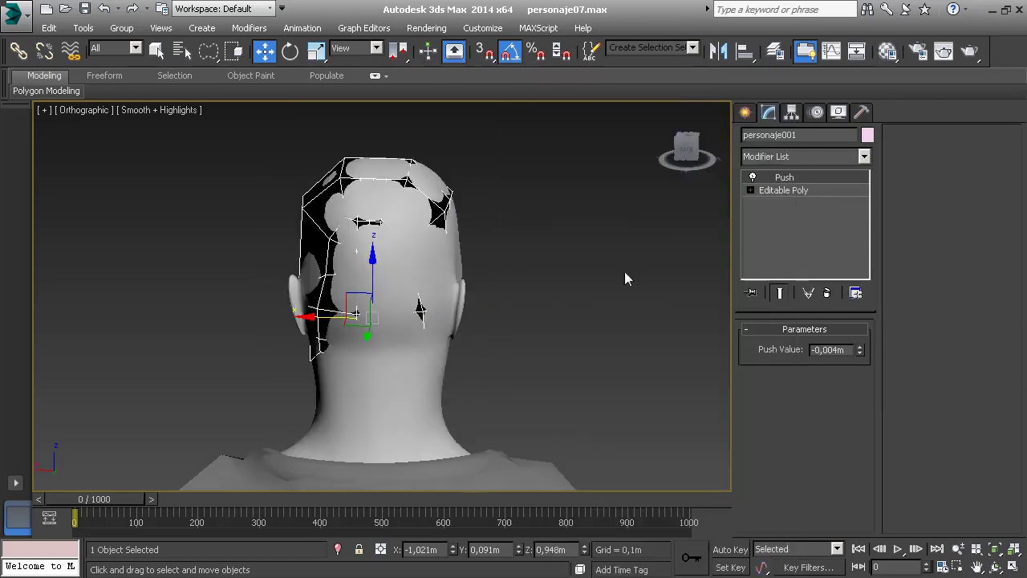
- Ease the scalp's Push Value to -0,001m
{"action": "middle_click_drag", "start_coordinate": [339, 321], "coordinate": [337, 325], "text": "alt"}
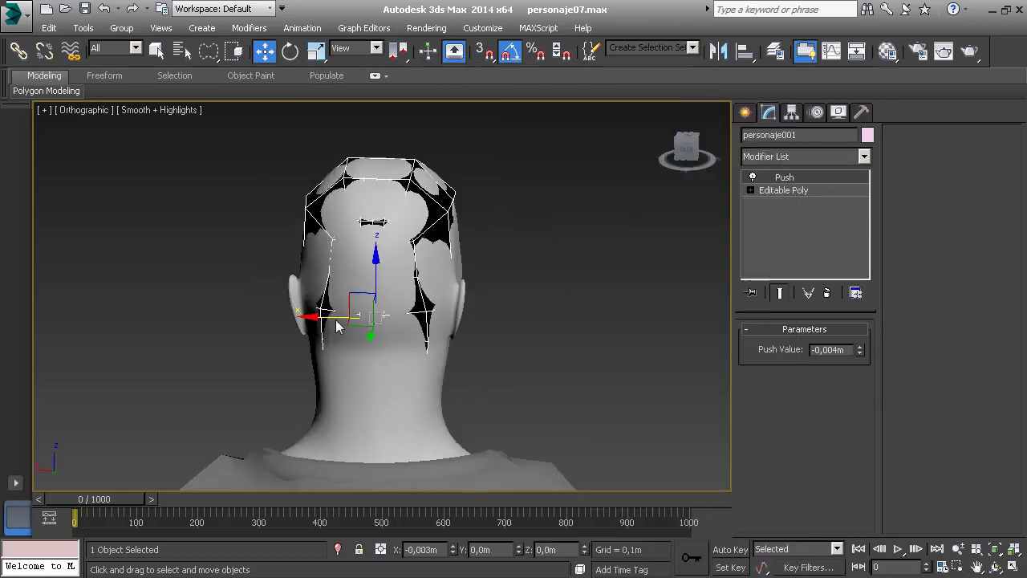
{"action": "left_click_drag", "start_coordinate": [852, 351], "coordinate": [858, 329]}
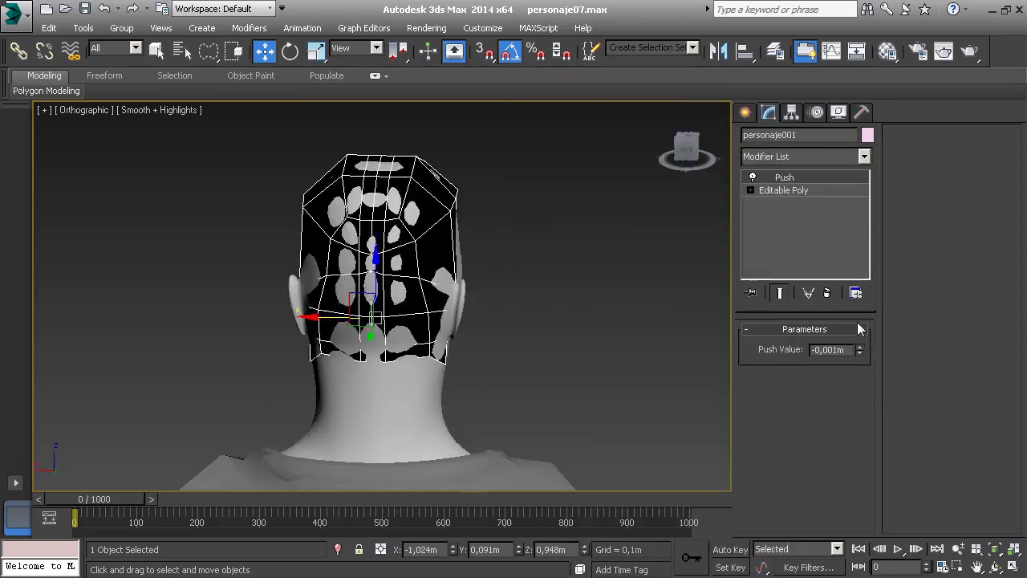
{"action": "mouse_move", "coordinate": [594, 313]}
{"action": "middle_mouse_down", "text": "alt"}
{"action": "mouse_move", "coordinate": [486, 308]}
{"action": "mouse_move", "coordinate": [800, 241]}
{"action": "middle_mouse_up", "text": "alt"}
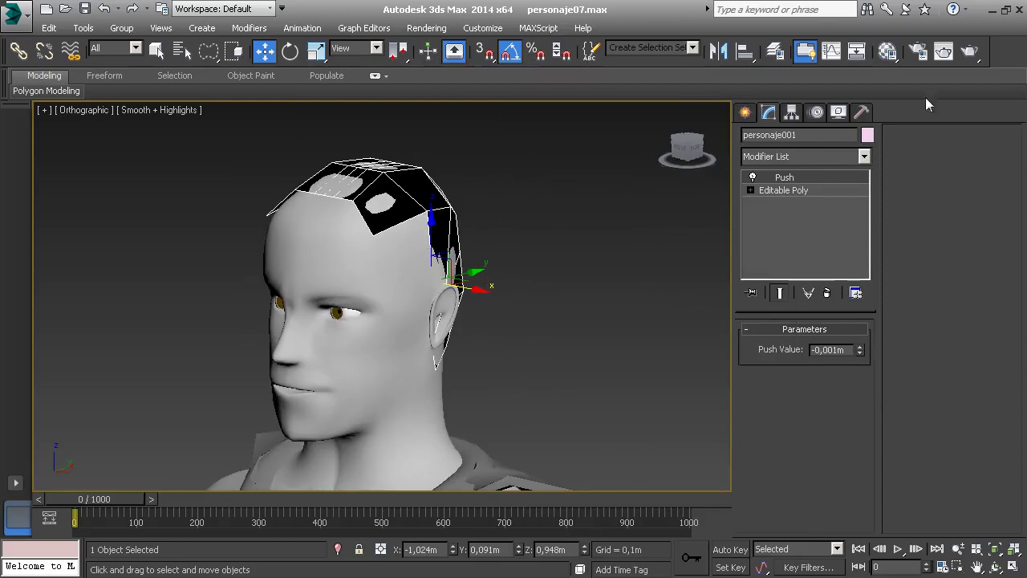
- Add a Hair and Fur (WSM) modifier to the scalp proxy and zoom in on the new hair
{"action": "left_click", "coordinate": [863, 156]}
{"action": "scroll", "coordinate": [862, 204], "scroll_direction": "down", "scroll_amount": 1}
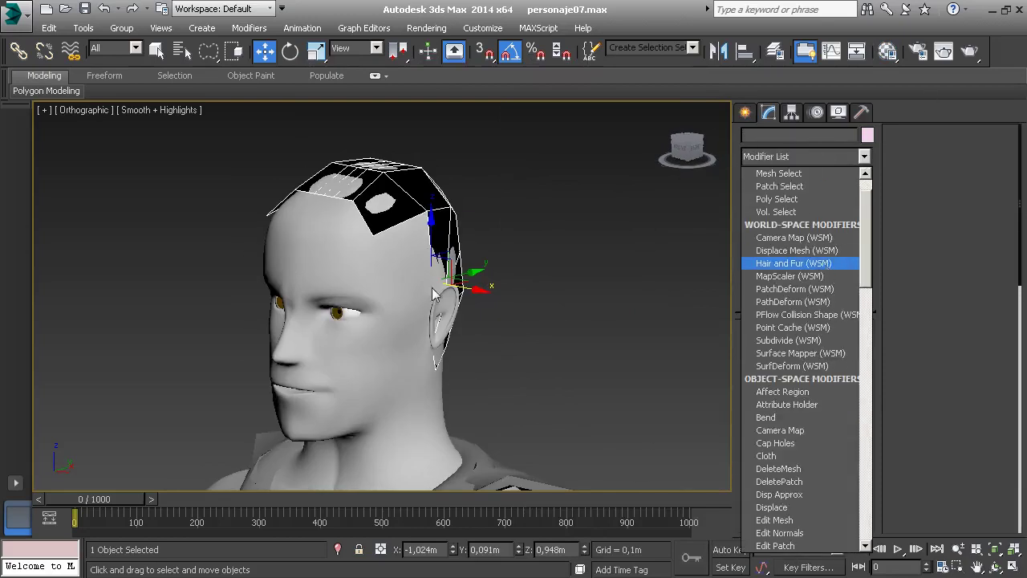
{"action": "left_click", "coordinate": [826, 264]}
{"action": "mouse_move", "coordinate": [446, 267]}
{"action": "middle_mouse_down"}
{"action": "mouse_move", "coordinate": [462, 279]}
{"action": "mouse_move", "coordinate": [581, 282]}
{"action": "mouse_move", "coordinate": [435, 279]}
{"action": "mouse_move", "coordinate": [459, 257]}
{"action": "mouse_move", "coordinate": [416, 255]}
{"action": "mouse_move", "coordinate": [535, 234]}
{"action": "mouse_move", "coordinate": [476, 257]}
{"action": "mouse_move", "coordinate": [559, 255]}
{"action": "mouse_move", "coordinate": [472, 259]}
{"action": "mouse_move", "coordinate": [474, 233]}
{"action": "middle_mouse_up"}
{"action": "scroll", "coordinate": [475, 233], "scroll_direction": "up", "scroll_amount": 3}
{"action": "scroll", "coordinate": [448, 238], "scroll_direction": "up", "scroll_amount": 3}
{"action": "scroll", "coordinate": [448, 238], "scroll_direction": "up", "scroll_amount": 1}
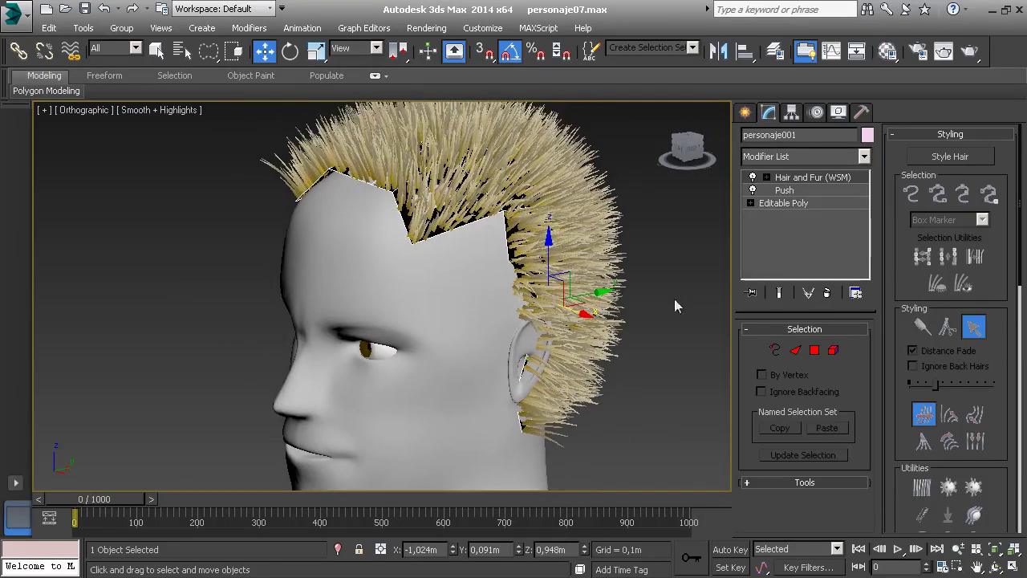
- Edit the scalp at Vertex level with hair displayed, moving a first hairline vertex
{"action": "left_click", "coordinate": [751, 204]}
{"action": "left_click", "coordinate": [775, 218]}
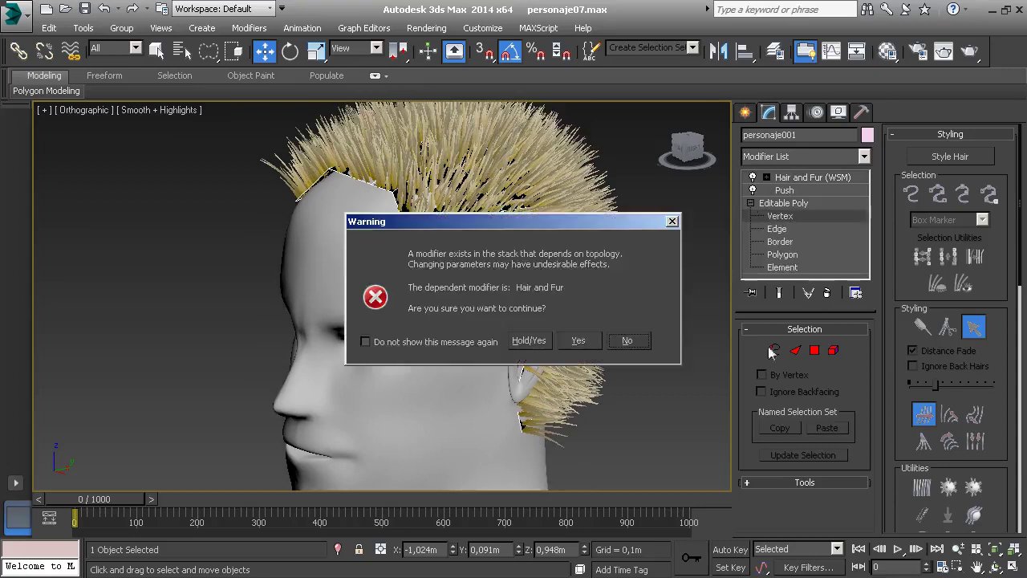
{"action": "left_click", "coordinate": [575, 342]}
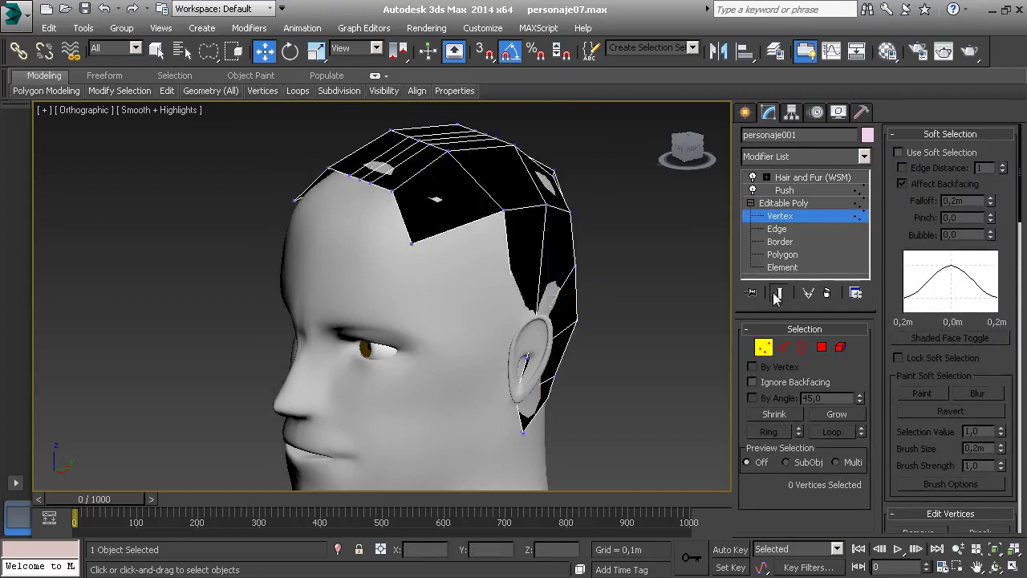
{"action": "left_click", "coordinate": [777, 294]}
{"action": "left_click", "coordinate": [413, 243]}
{"action": "middle_click_drag", "start_coordinate": [417, 249], "coordinate": [480, 246], "text": "alt"}
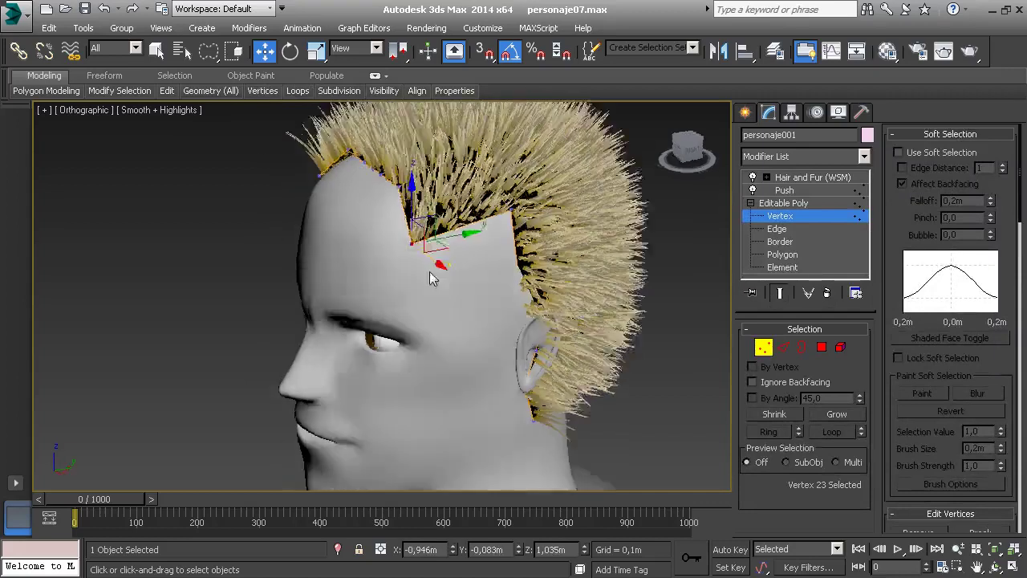
{"action": "left_click_drag", "start_coordinate": [480, 246], "coordinate": [532, 238]}
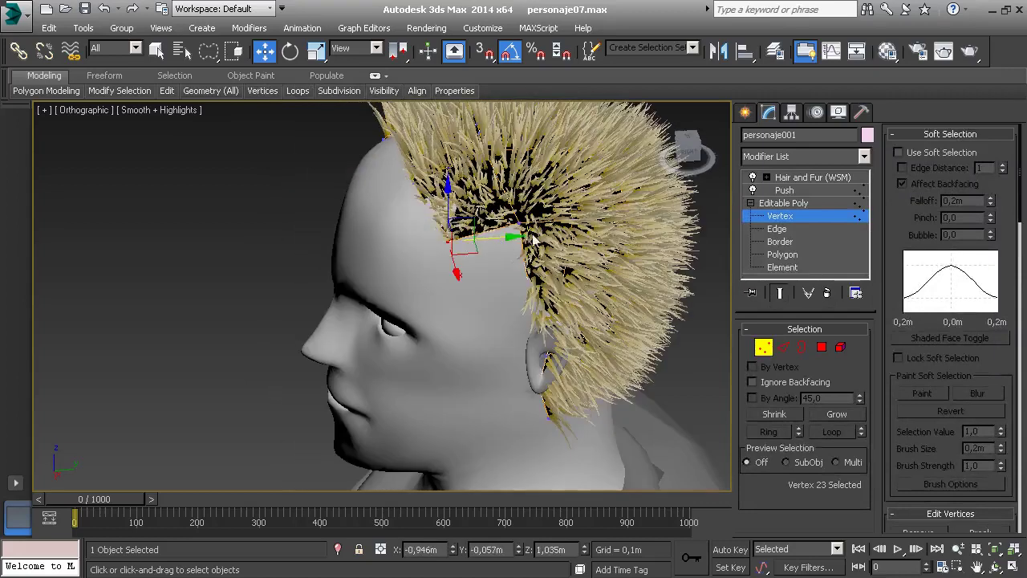
- Pull a patch of scalp vertices inward and raise the front hairline vertices slightly
{"action": "left_click_drag", "start_coordinate": [500, 161], "coordinate": [415, 280]}
{"action": "left_click_drag", "start_coordinate": [522, 211], "coordinate": [504, 258]}
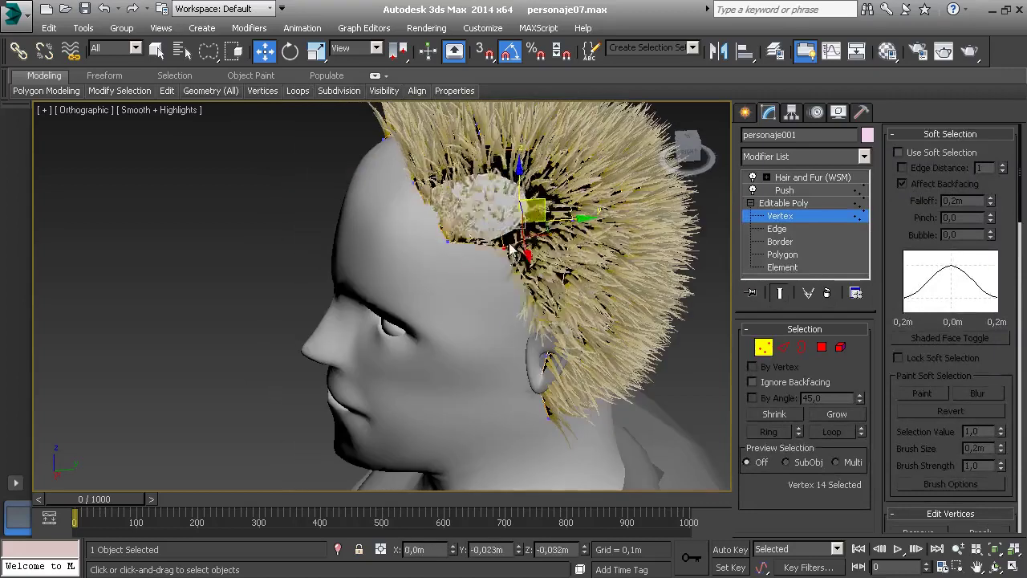
{"action": "middle_click_drag", "start_coordinate": [504, 258], "coordinate": [647, 231], "text": "alt"}
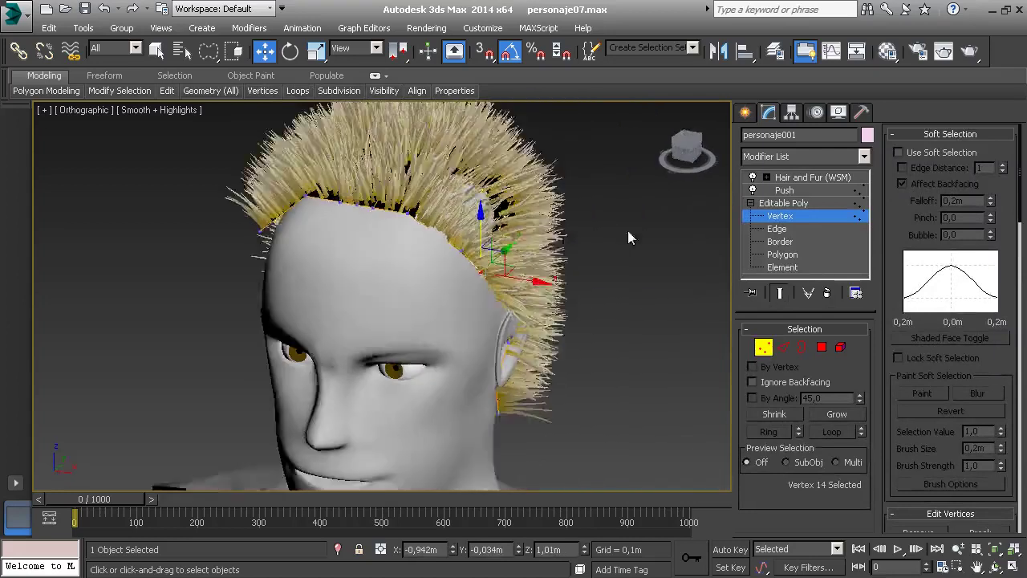
{"action": "left_click_drag", "start_coordinate": [514, 277], "coordinate": [524, 277]}
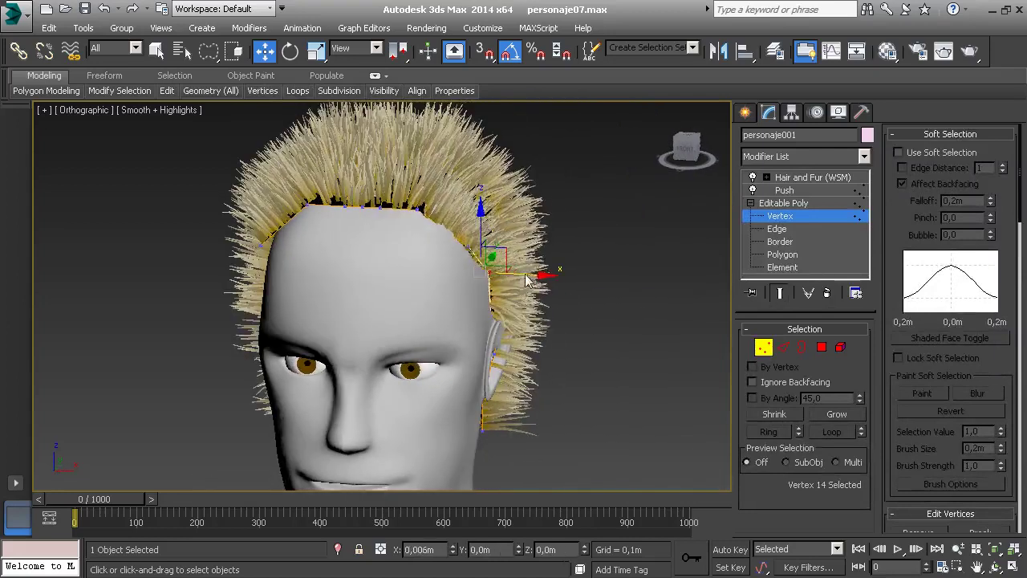
{"action": "left_click", "coordinate": [421, 218]}
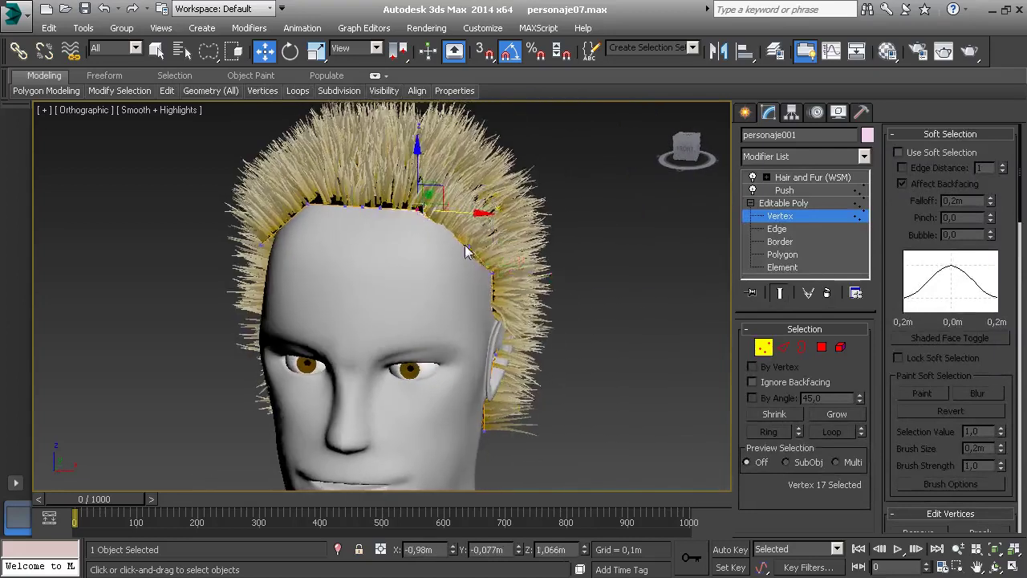
{"action": "middle_click_drag", "start_coordinate": [468, 246], "coordinate": [419, 181], "text": "alt"}
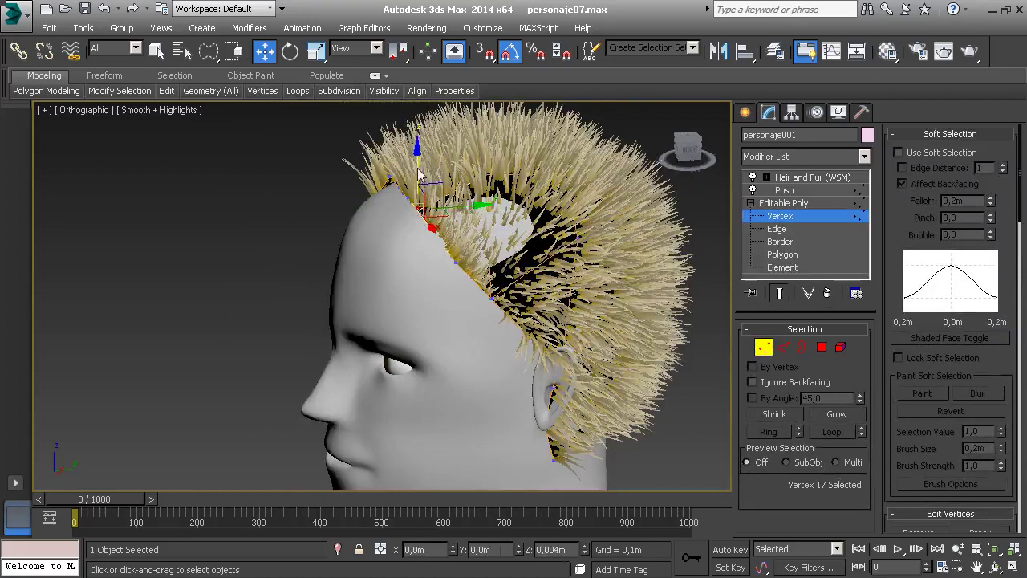
{"action": "left_click_drag", "start_coordinate": [419, 182], "coordinate": [416, 175]}
{"action": "middle_click_drag", "start_coordinate": [409, 203], "coordinate": [388, 208], "text": "alt"}
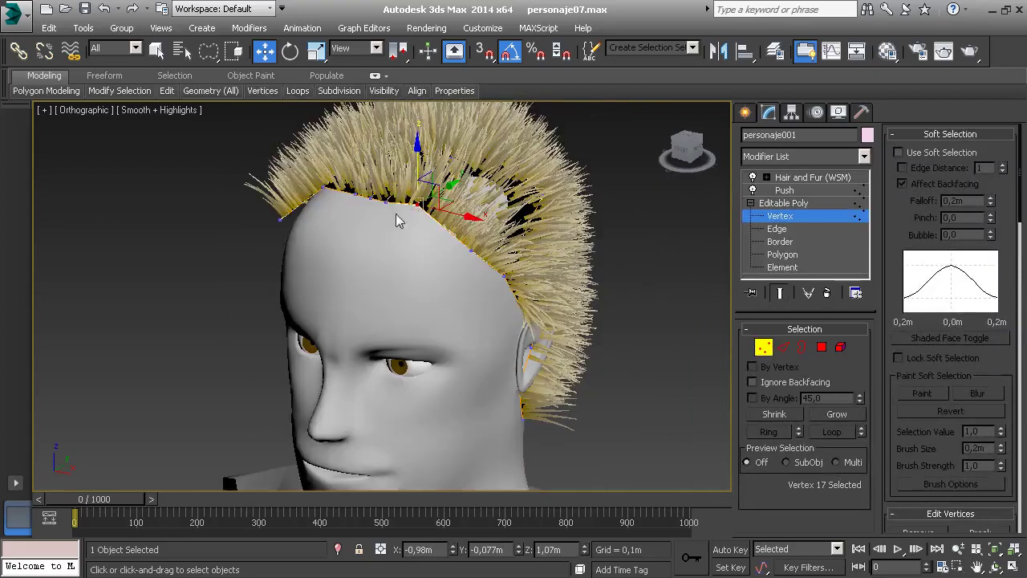
- Select three front hairline vertices and move them down and forward onto the forehead
{"action": "double_click", "coordinate": [347, 199]}
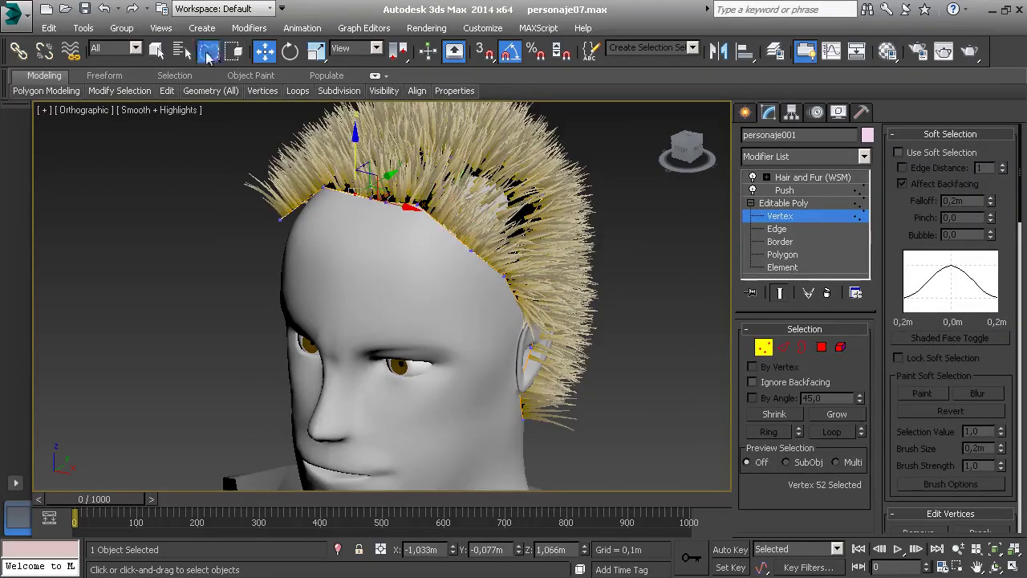
{"action": "middle_click_drag", "start_coordinate": [354, 237], "coordinate": [405, 217], "text": "alt"}
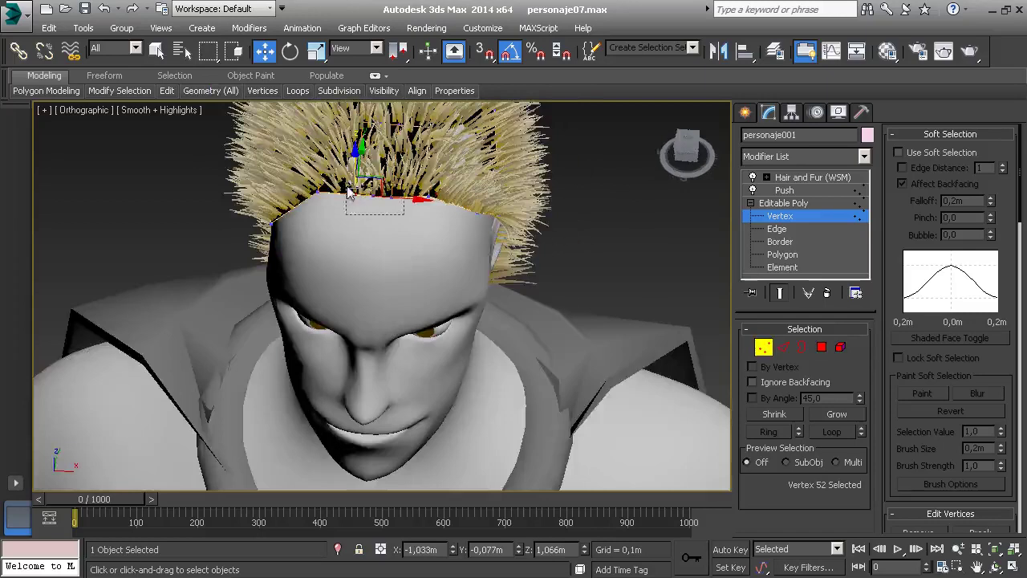
{"action": "left_click_drag", "start_coordinate": [391, 219], "coordinate": [345, 183]}
{"action": "mouse_move", "coordinate": [342, 227]}
{"action": "middle_mouse_down", "text": "alt"}
{"action": "mouse_move", "coordinate": [533, 336]}
{"action": "mouse_move", "coordinate": [560, 445]}
{"action": "middle_mouse_up", "text": "alt"}
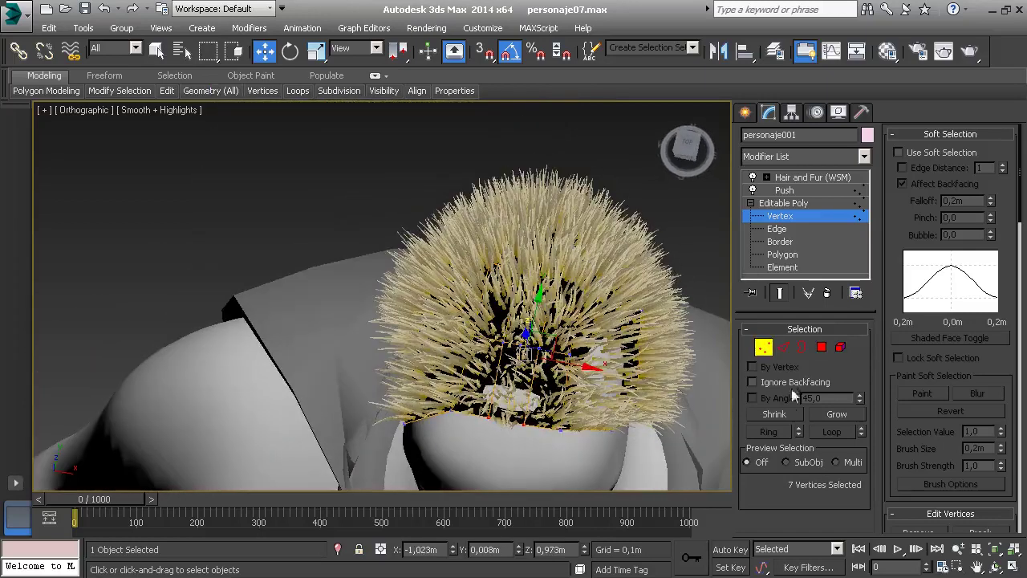
{"action": "left_click", "coordinate": [532, 446]}
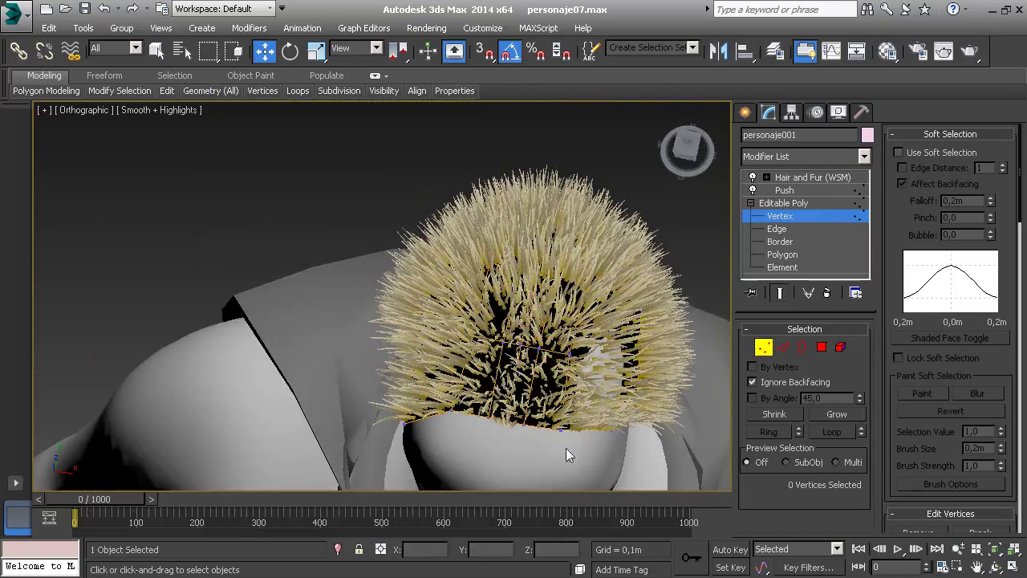
{"action": "left_click_drag", "start_coordinate": [545, 446], "coordinate": [455, 345]}
{"action": "mouse_move", "coordinate": [454, 345]}
{"action": "middle_mouse_down", "text": "alt"}
{"action": "mouse_move", "coordinate": [424, 326]}
{"action": "mouse_move", "coordinate": [477, 325]}
{"action": "middle_mouse_up", "text": "alt"}
{"action": "left_click_drag", "start_coordinate": [462, 331], "coordinate": [419, 367]}
{"action": "mouse_move", "coordinate": [419, 368]}
{"action": "middle_mouse_down", "text": "alt"}
{"action": "mouse_move", "coordinate": [587, 255]}
{"action": "mouse_move", "coordinate": [397, 265]}
{"action": "middle_mouse_up", "text": "alt"}
{"action": "left_click_drag", "start_coordinate": [368, 241], "coordinate": [368, 244]}
- Add more hairline vertices and push them further down the forehead to flatten the hairline
{"action": "mouse_move", "coordinate": [368, 245]}
{"action": "middle_mouse_down", "text": "alt"}
{"action": "mouse_move", "coordinate": [307, 282]}
{"action": "mouse_move", "coordinate": [446, 255]}
{"action": "middle_mouse_up", "text": "alt"}
{"action": "left_click_drag", "start_coordinate": [447, 247], "coordinate": [451, 329]}
{"action": "middle_click_drag", "start_coordinate": [451, 329], "coordinate": [481, 299], "text": "alt"}
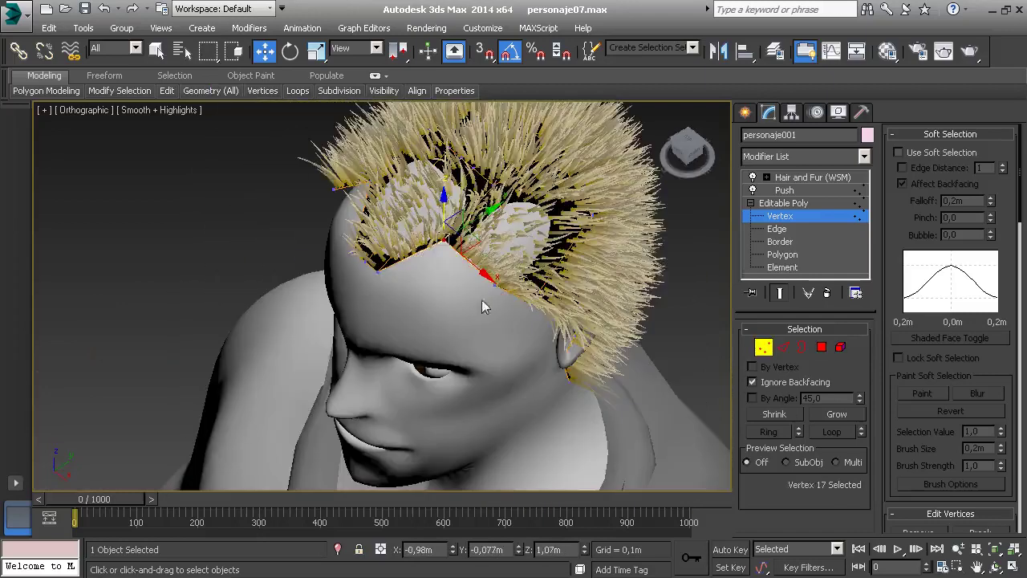
{"action": "left_click_drag", "start_coordinate": [473, 265], "coordinate": [481, 270]}
{"action": "middle_click_drag", "start_coordinate": [482, 270], "coordinate": [492, 271], "text": "alt"}
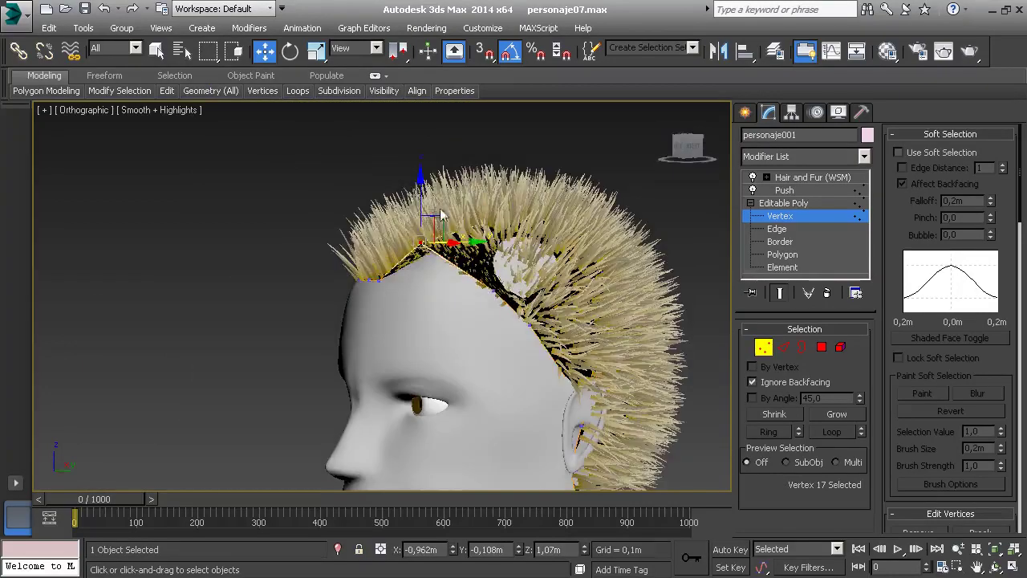
{"action": "left_click_drag", "start_coordinate": [425, 210], "coordinate": [430, 289]}
{"action": "mouse_move", "coordinate": [537, 350]}
{"action": "middle_mouse_down"}
{"action": "mouse_move", "coordinate": [493, 304]}
{"action": "mouse_move", "coordinate": [389, 296]}
{"action": "middle_mouse_up"}
{"action": "middle_click_drag", "start_coordinate": [258, 267], "coordinate": [364, 290]}
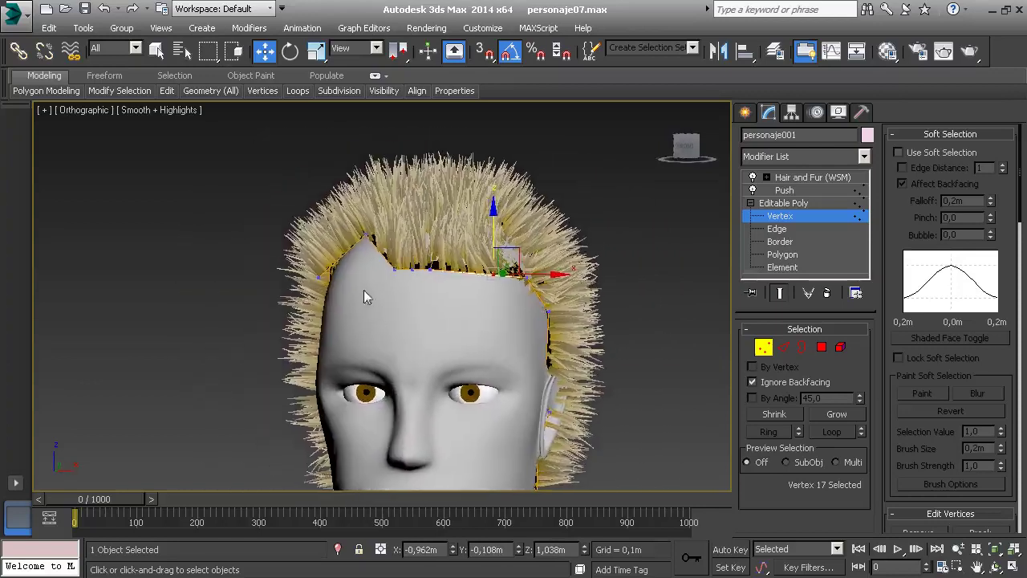
- Lower the temple hairline vertex and move the corner vertex to form a V notch
{"action": "left_click", "coordinate": [365, 237]}
{"action": "left_click_drag", "start_coordinate": [367, 238], "coordinate": [338, 306]}
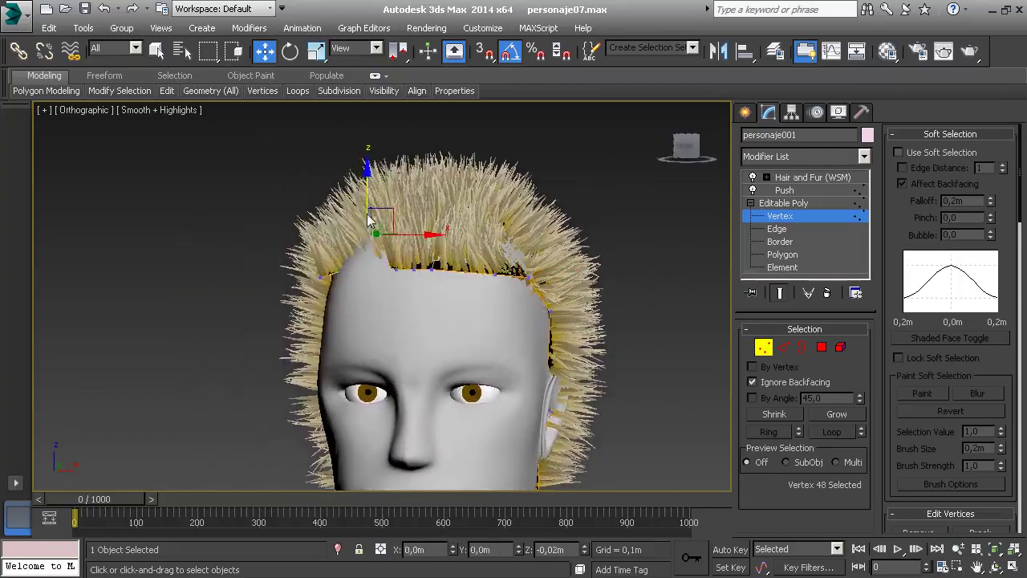
{"action": "middle_click_drag", "start_coordinate": [338, 300], "coordinate": [415, 308], "text": "alt"}
{"action": "left_click_drag", "start_coordinate": [339, 265], "coordinate": [353, 265]}
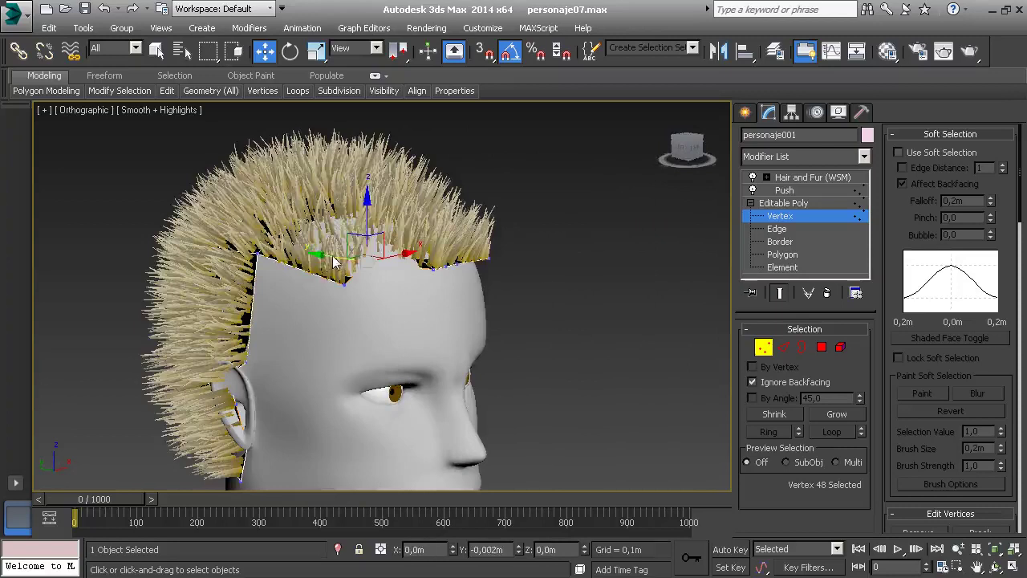
{"action": "left_click", "coordinate": [259, 259]}
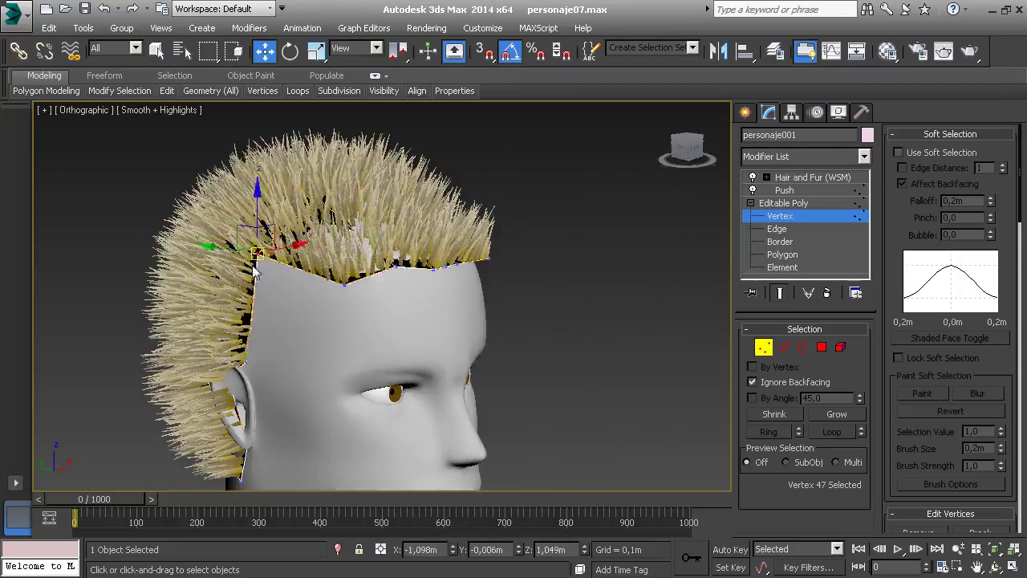
{"action": "middle_click_drag", "start_coordinate": [265, 264], "coordinate": [317, 270], "text": "alt"}
{"action": "left_click_drag", "start_coordinate": [245, 241], "coordinate": [339, 288]}
{"action": "middle_click_drag", "start_coordinate": [339, 288], "coordinate": [174, 294], "text": "alt"}
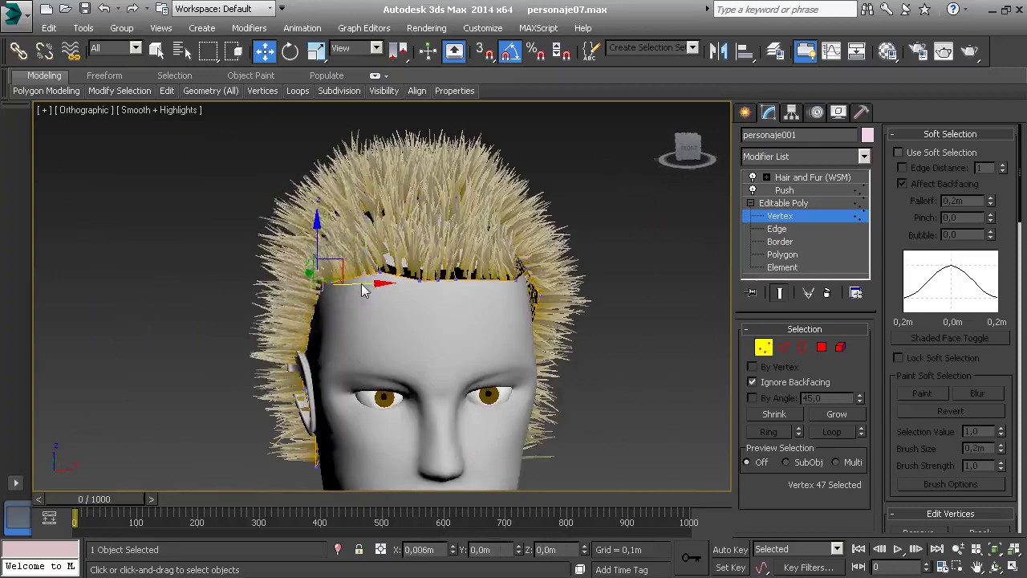
- Nudge the neighbouring hairline vertex back and lower the temple-front vertex slightly
{"action": "middle_click_drag", "start_coordinate": [353, 295], "coordinate": [404, 267], "text": "alt"}
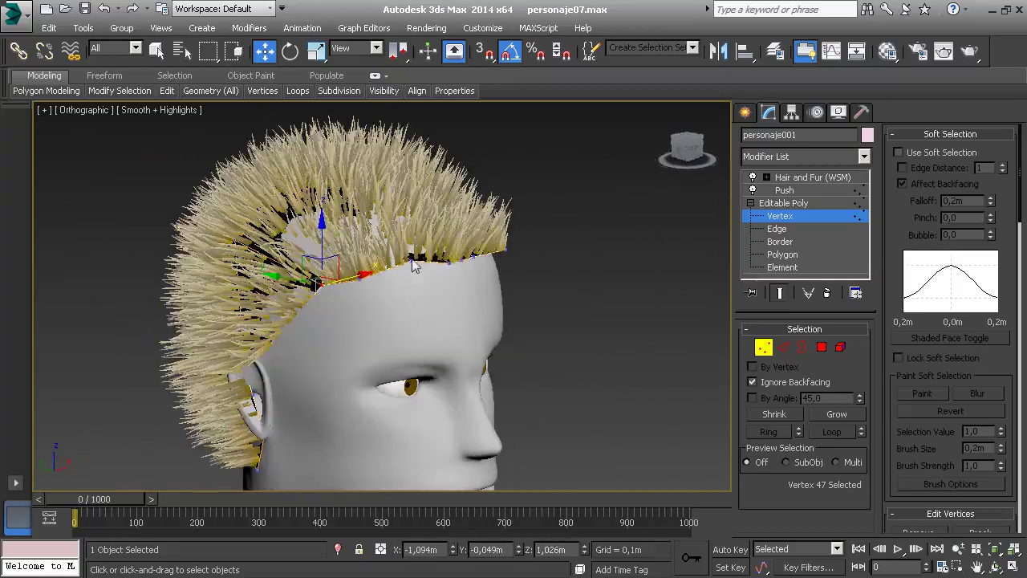
{"action": "left_click", "coordinate": [412, 259]}
{"action": "left_click_drag", "start_coordinate": [384, 258], "coordinate": [382, 264]}
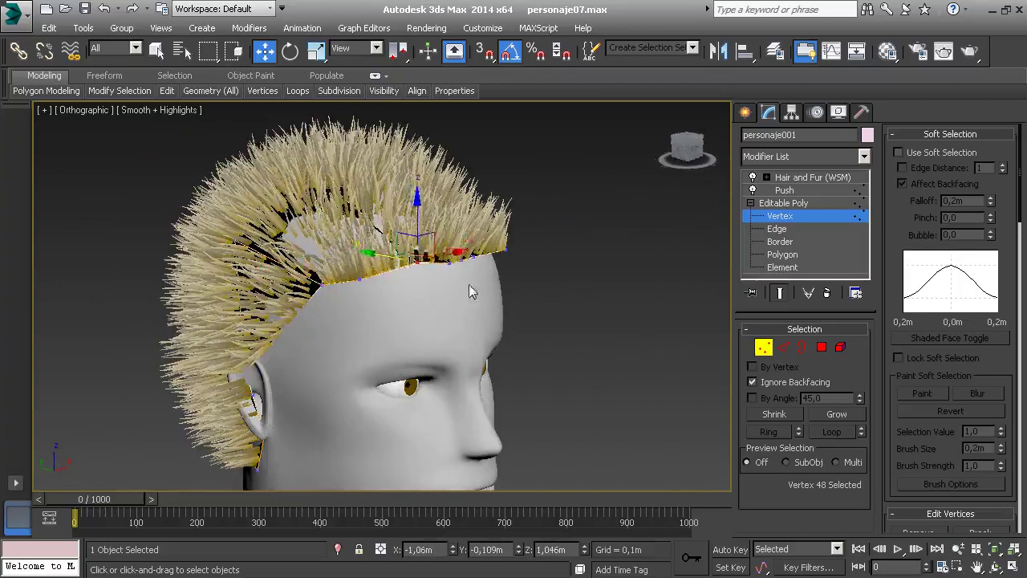
{"action": "middle_click_drag", "start_coordinate": [469, 284], "coordinate": [238, 256], "text": "alt"}
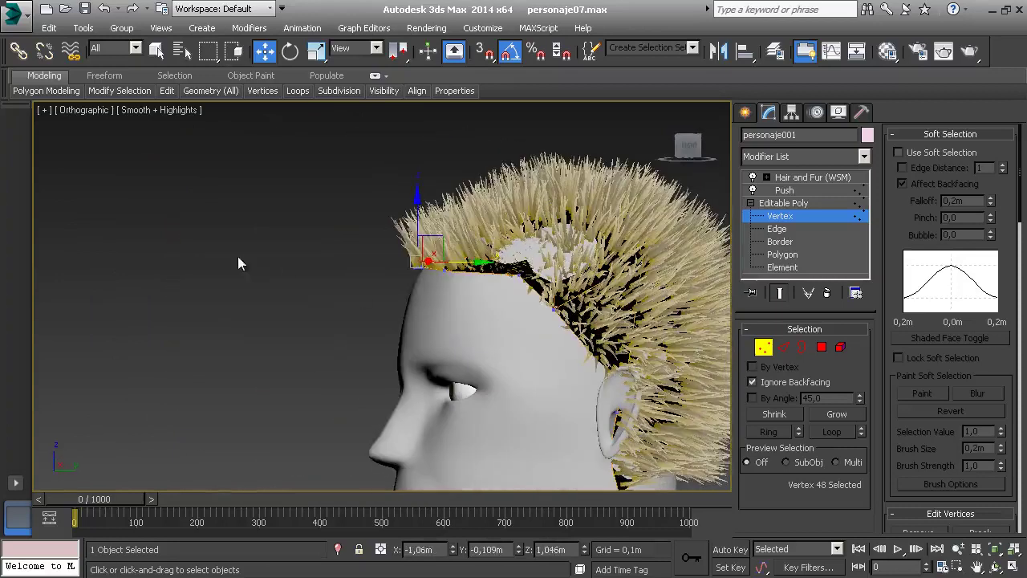
{"action": "left_click", "coordinate": [413, 267]}
{"action": "left_click_drag", "start_coordinate": [430, 264], "coordinate": [437, 273]}
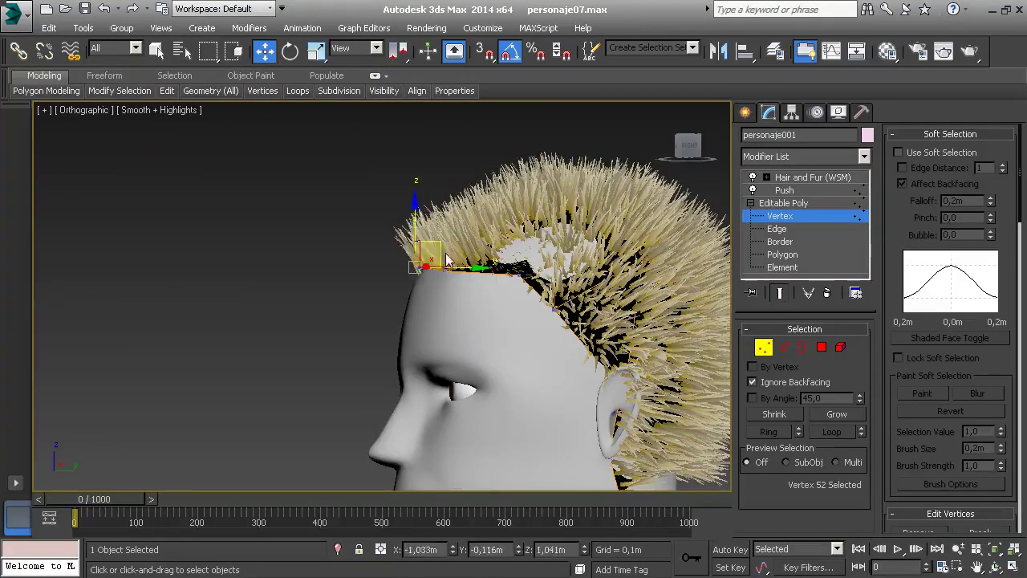
{"action": "left_click", "coordinate": [542, 317]}
{"action": "mouse_move", "coordinate": [542, 317]}
{"action": "middle_mouse_down", "text": "alt"}
{"action": "mouse_move", "coordinate": [451, 317]}
{"action": "mouse_move", "coordinate": [471, 307]}
{"action": "middle_mouse_up", "text": "alt"}
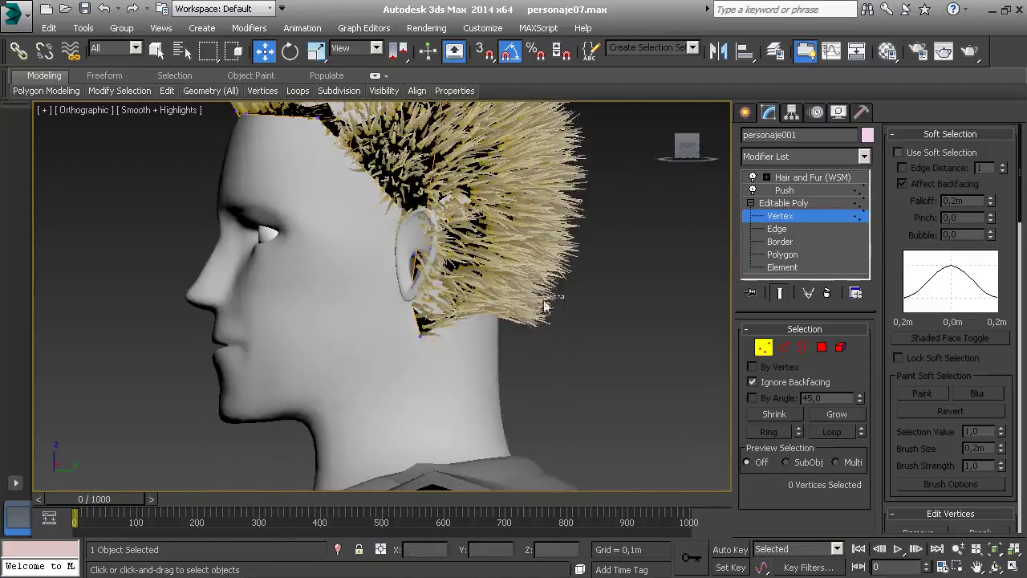
- Box-select the nape hairline vertices, move them into place and switch to scaling them
{"action": "left_click_drag", "start_coordinate": [563, 296], "coordinate": [407, 370]}
{"action": "mouse_move", "coordinate": [457, 321]}
{"action": "left_mouse_down"}
{"action": "mouse_move", "coordinate": [495, 359]}
{"action": "mouse_move", "coordinate": [520, 361]}
{"action": "left_mouse_up"}
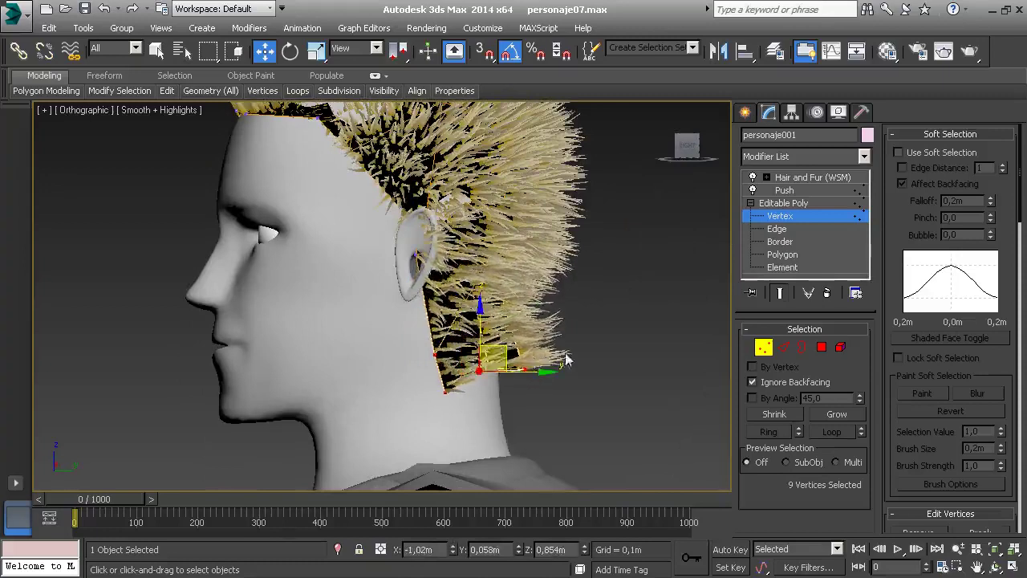
{"action": "middle_click_drag", "start_coordinate": [520, 361], "coordinate": [488, 378], "text": "alt"}
{"action": "key", "text": "r"}
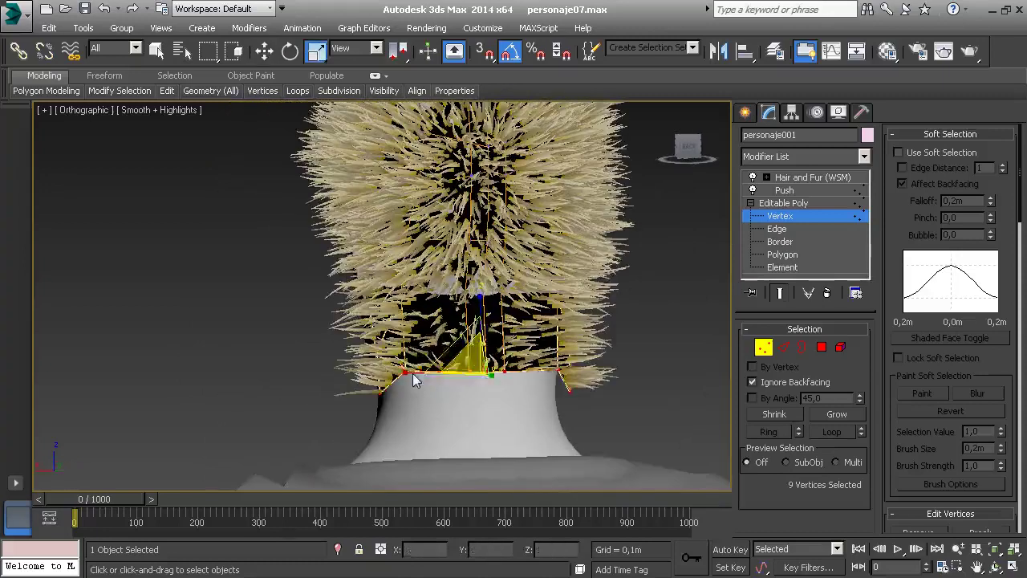
{"action": "mouse_move", "coordinate": [433, 377]}
{"action": "middle_mouse_down", "text": "alt"}
{"action": "mouse_move", "coordinate": [565, 357]}
{"action": "mouse_move", "coordinate": [470, 383]}
{"action": "mouse_move", "coordinate": [523, 374]}
{"action": "mouse_move", "coordinate": [466, 357]}
{"action": "mouse_move", "coordinate": [519, 352]}
{"action": "middle_mouse_up", "text": "alt"}
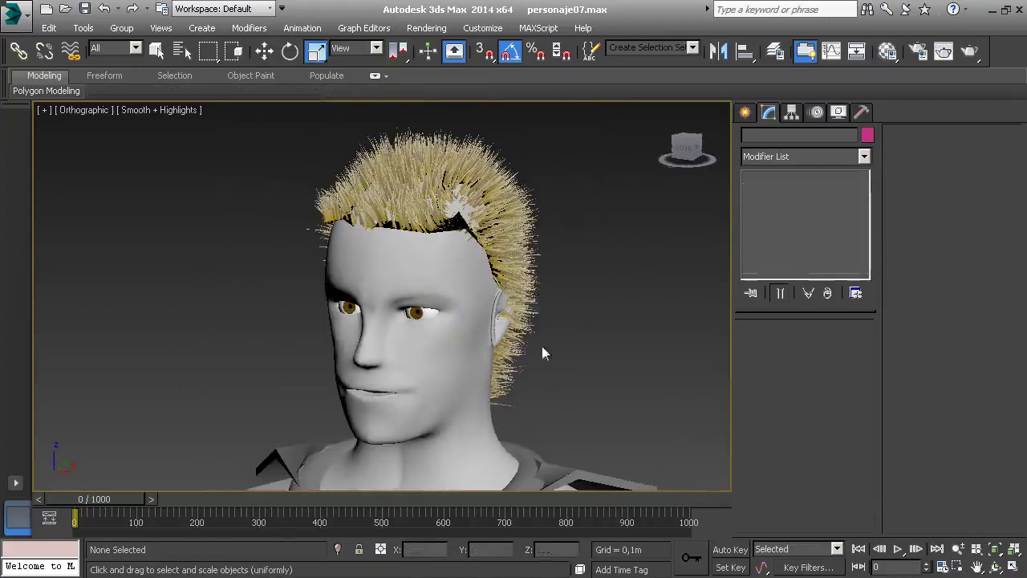
- Save an incremented copy as personaje08.max and start a production render
{"action": "mouse_move", "coordinate": [530, 329]}
{"action": "middle_mouse_down"}
{"action": "mouse_move", "coordinate": [488, 321]}
{"action": "mouse_move", "coordinate": [500, 294]}
{"action": "middle_mouse_up"}
{"action": "left_click", "coordinate": [13, 11]}
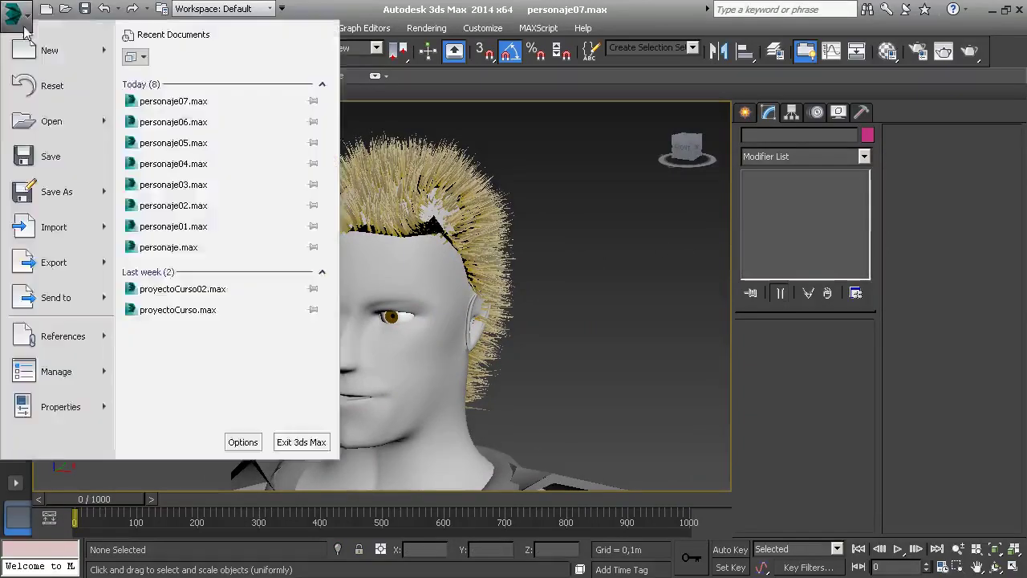
{"action": "left_click", "coordinate": [46, 160]}
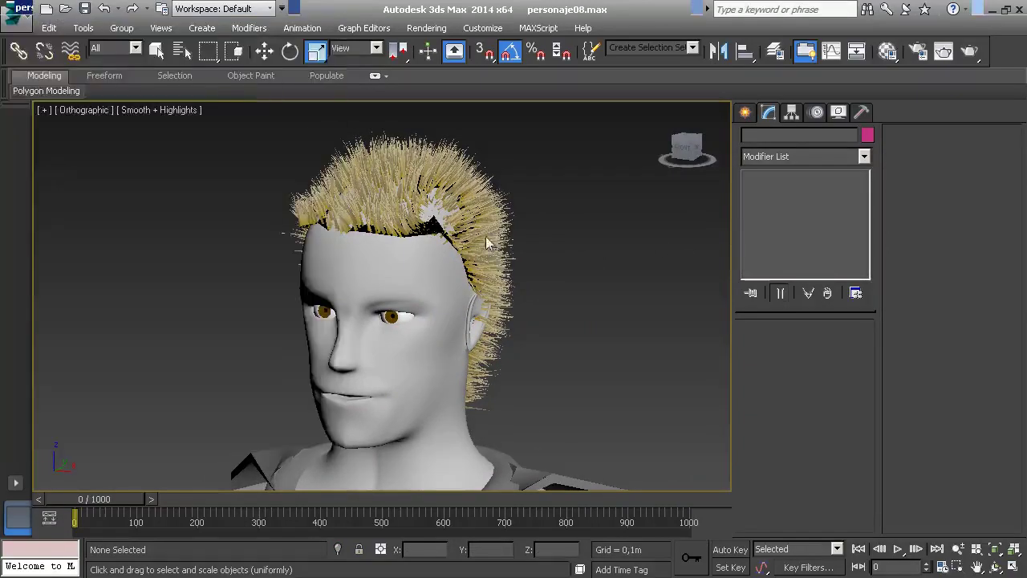
{"action": "left_click", "coordinate": [970, 51]}
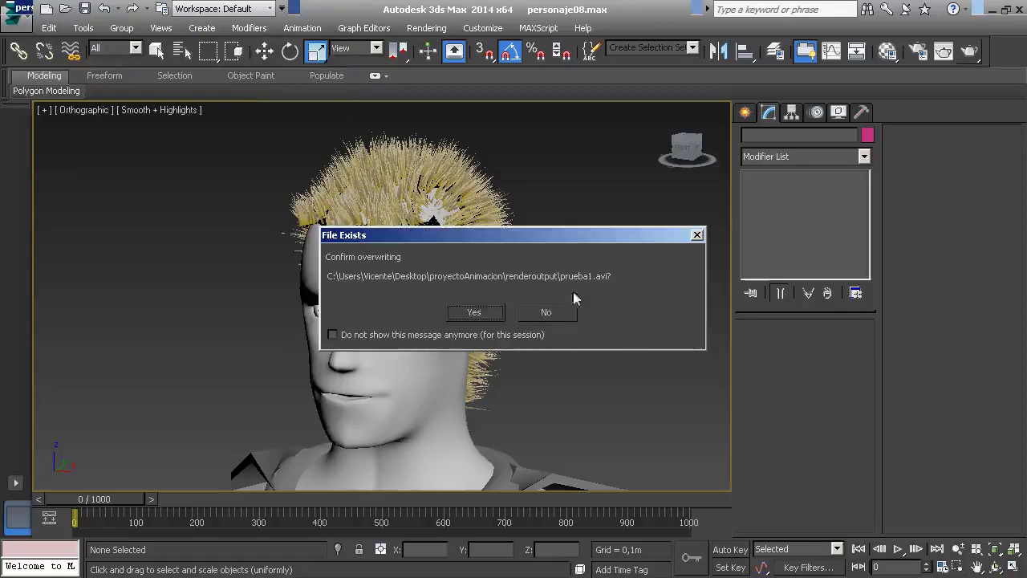
- Decline overwriting prueba1.avi, uncheck Save File in Render Setup and render without saving
{"action": "left_click", "coordinate": [562, 311]}
{"action": "left_click", "coordinate": [917, 51]}
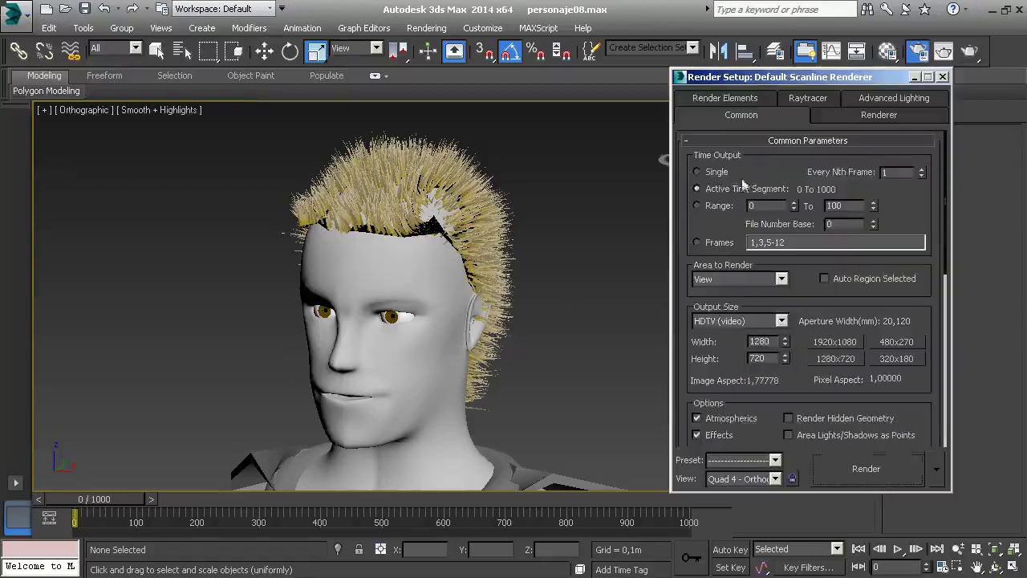
{"action": "left_click_drag", "start_coordinate": [915, 407], "coordinate": [907, 186]}
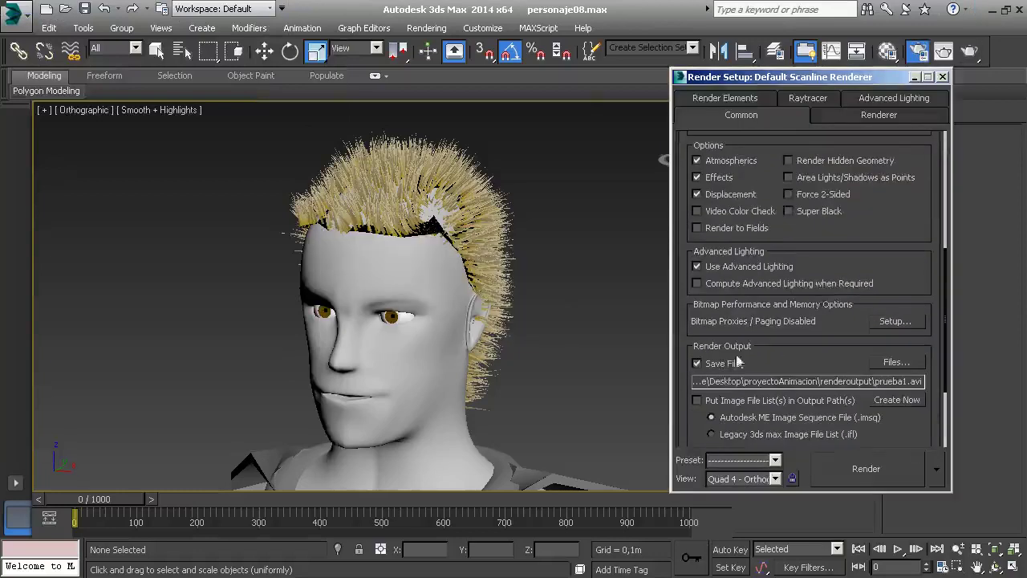
{"action": "left_click", "coordinate": [859, 472]}
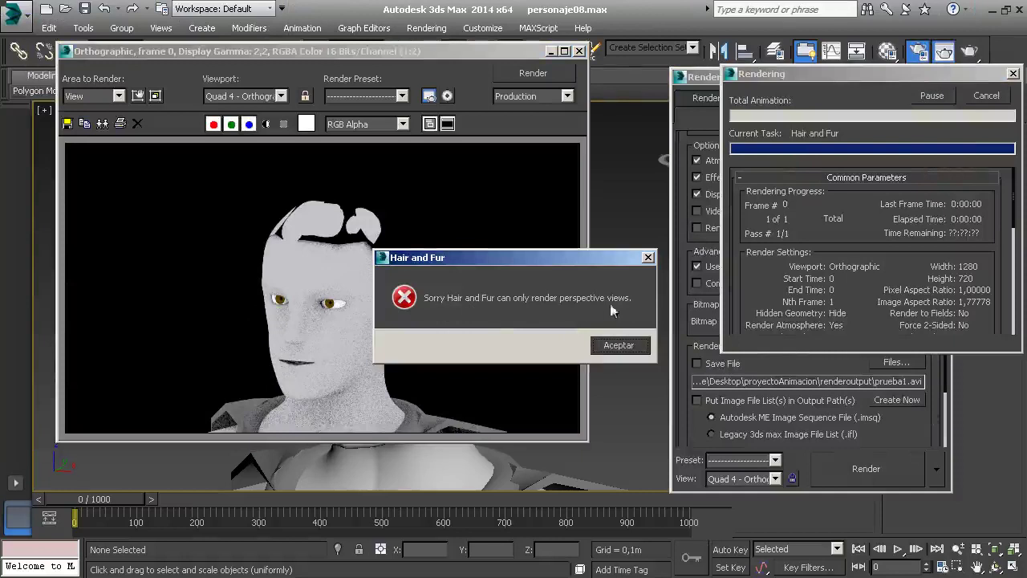
{"action": "left_click", "coordinate": [619, 345]}
{"action": "left_click", "coordinate": [579, 51]}
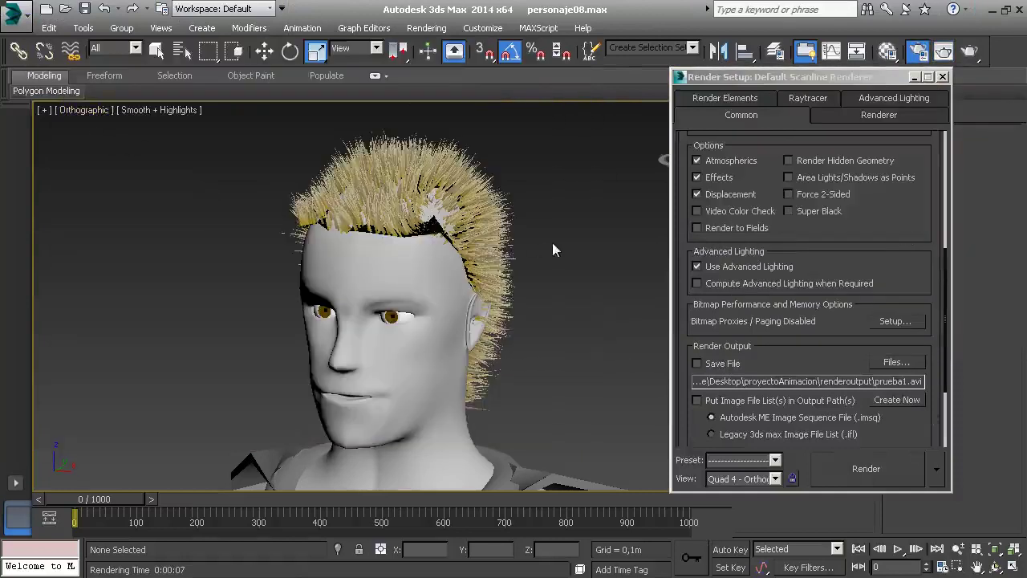
- Switch to Perspective, zoom extents, frame the face in three-quarter view and render it
{"action": "key", "text": "p"}
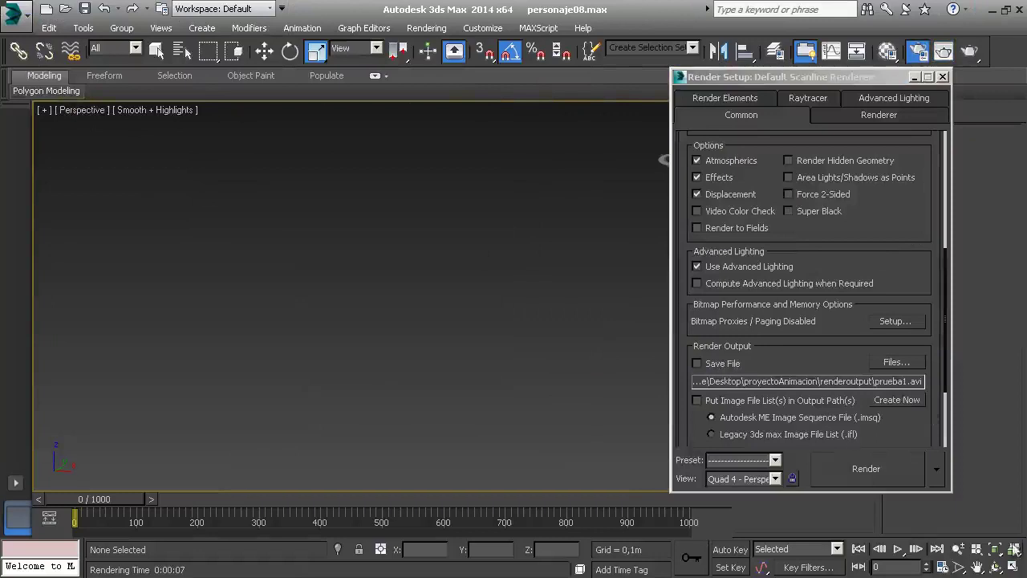
{"action": "key", "text": "z"}
{"action": "mouse_move", "coordinate": [386, 314]}
{"action": "middle_mouse_down", "text": "alt"}
{"action": "mouse_move", "coordinate": [482, 287]}
{"action": "mouse_move", "coordinate": [506, 295]}
{"action": "middle_mouse_up", "text": "alt"}
{"action": "scroll", "coordinate": [406, 296], "scroll_direction": "up", "scroll_amount": 5}
{"action": "left_click", "coordinate": [971, 53]}
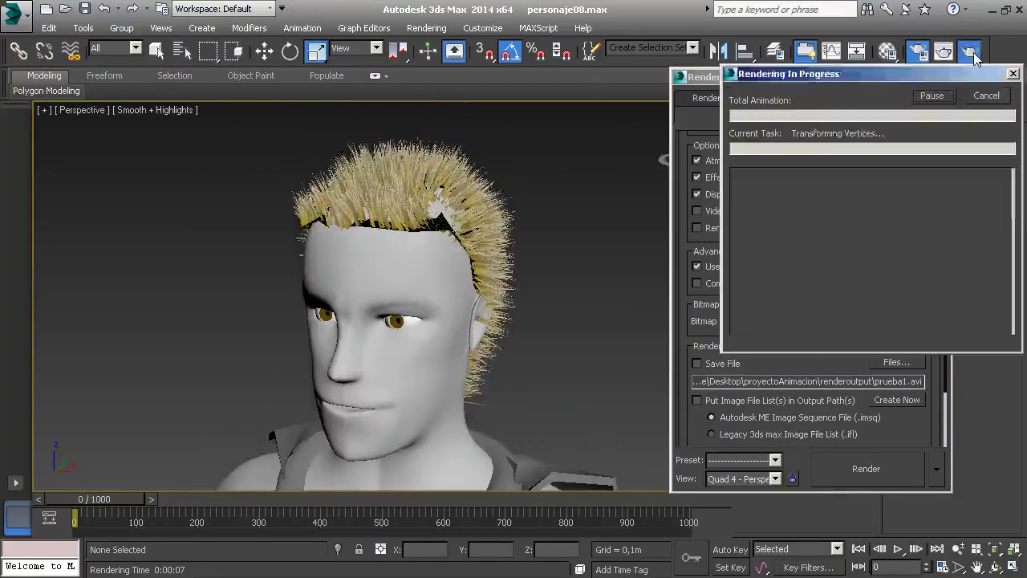